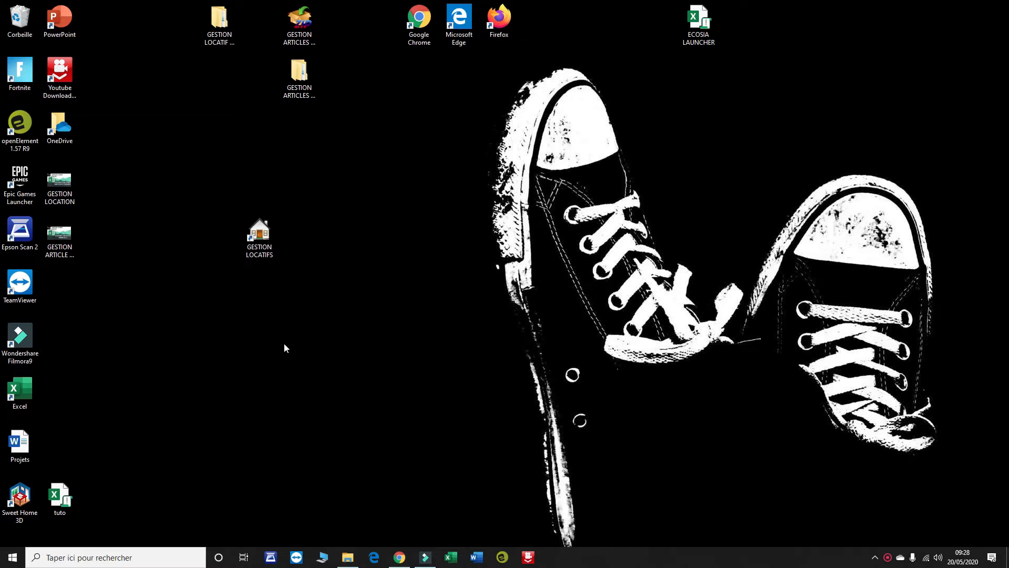
# - Launch the GESTION LOCATIFS app and open its Paramètres
pyautogui.click(261, 243)
pyautogui.doubleClick(261, 245)
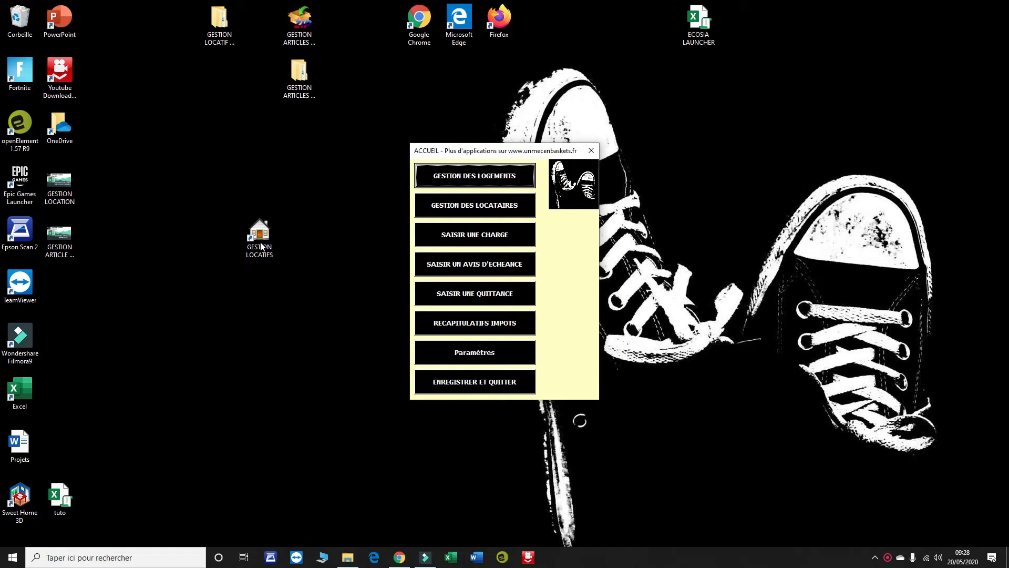
pyautogui.click(469, 354)
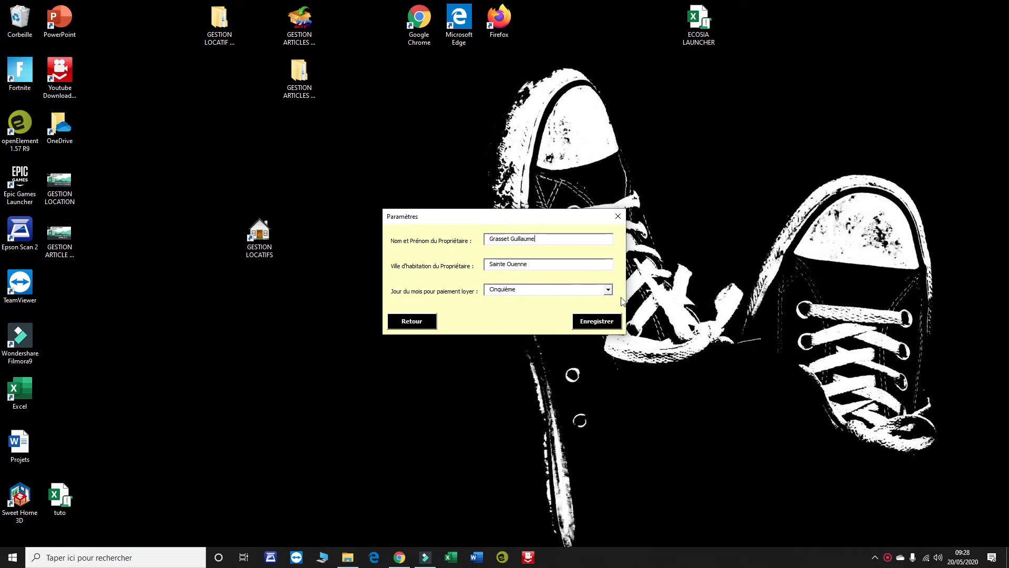
# - Keep rent due on the Cinquième day, save the owner settings, and return home
pyautogui.click(607, 289)
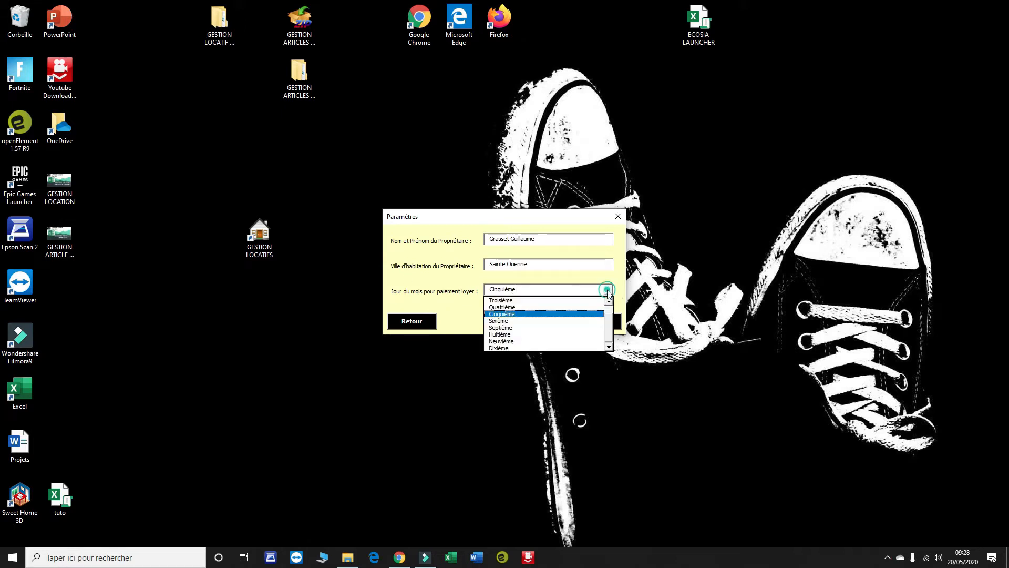
pyautogui.click(609, 301)
pyautogui.click(609, 301)
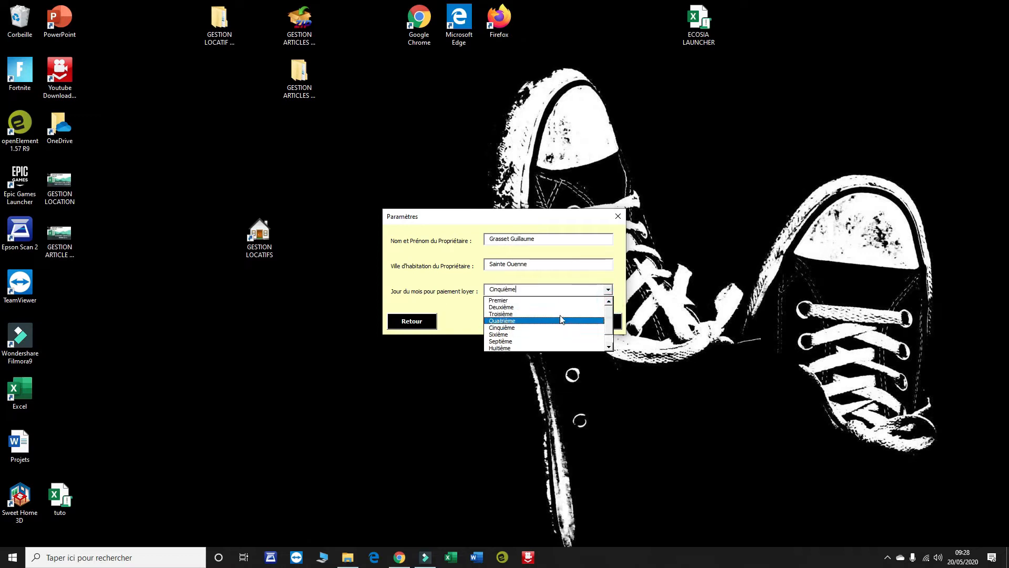
pyautogui.click(422, 296)
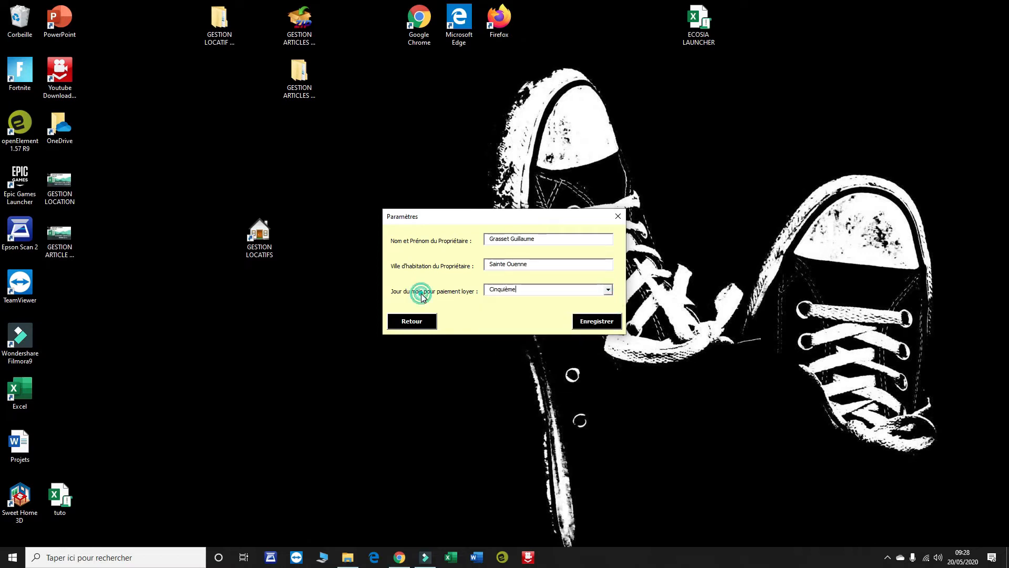
pyautogui.click(607, 323)
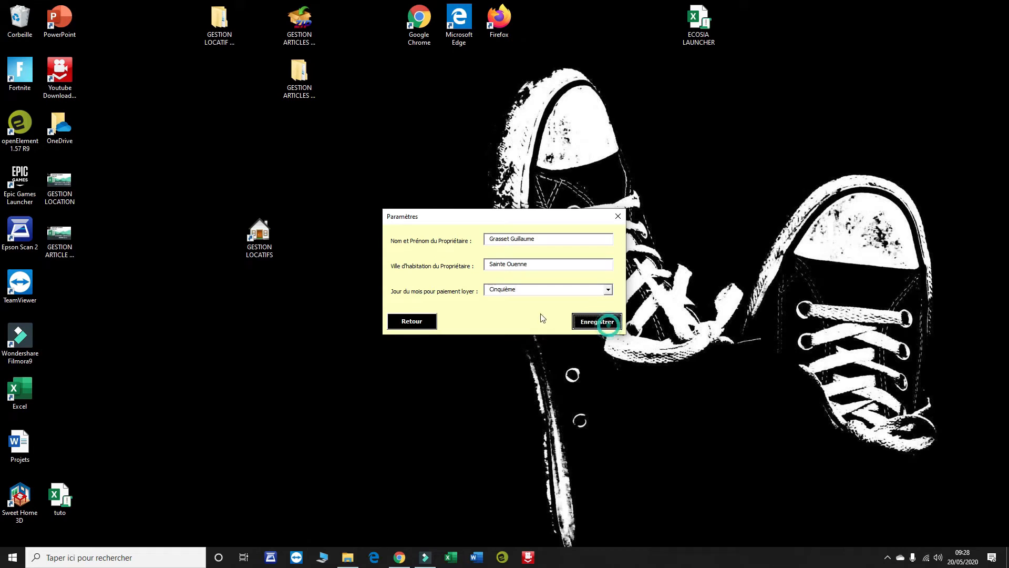
pyautogui.click(428, 320)
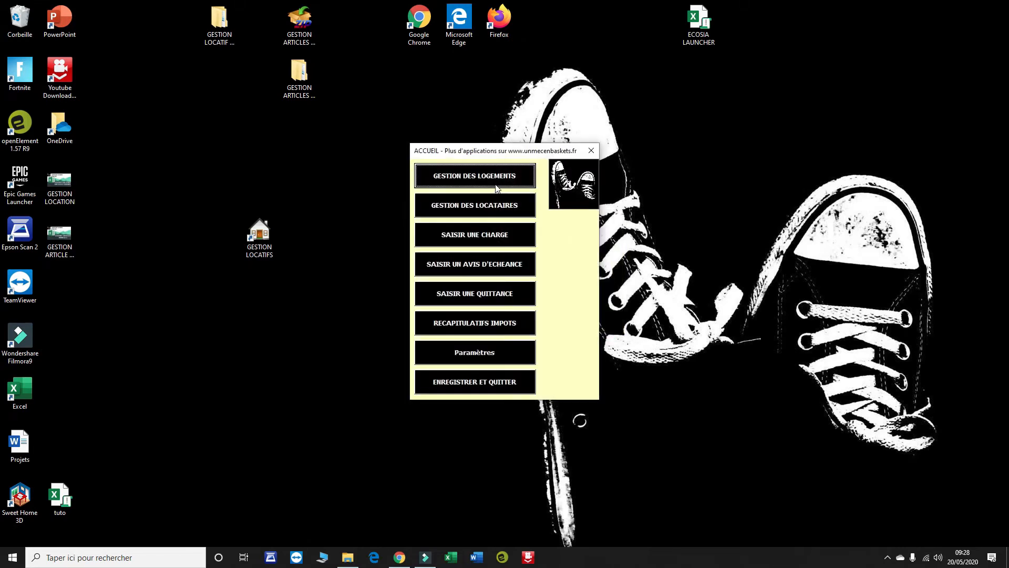
# - Enter the APPARTEMENT 1B designation with its PARIS address and housing type T2
pyautogui.click(475, 178)
pyautogui.click(485, 170)
pyautogui.write('APPARTEMENT 1B - RDC')
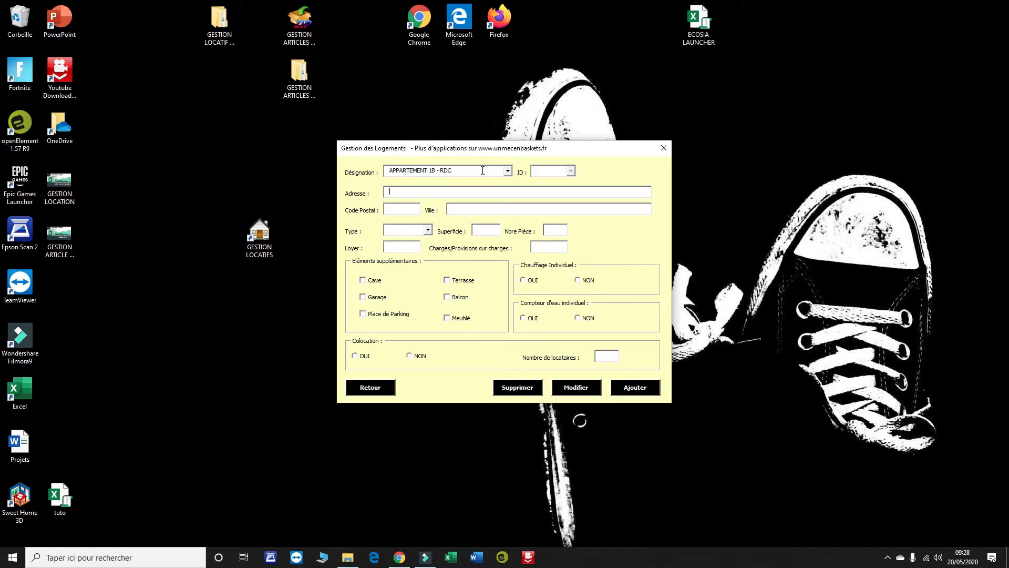
pyautogui.press('Tab')
pyautogui.write('PARIS')
pyautogui.click(429, 230)
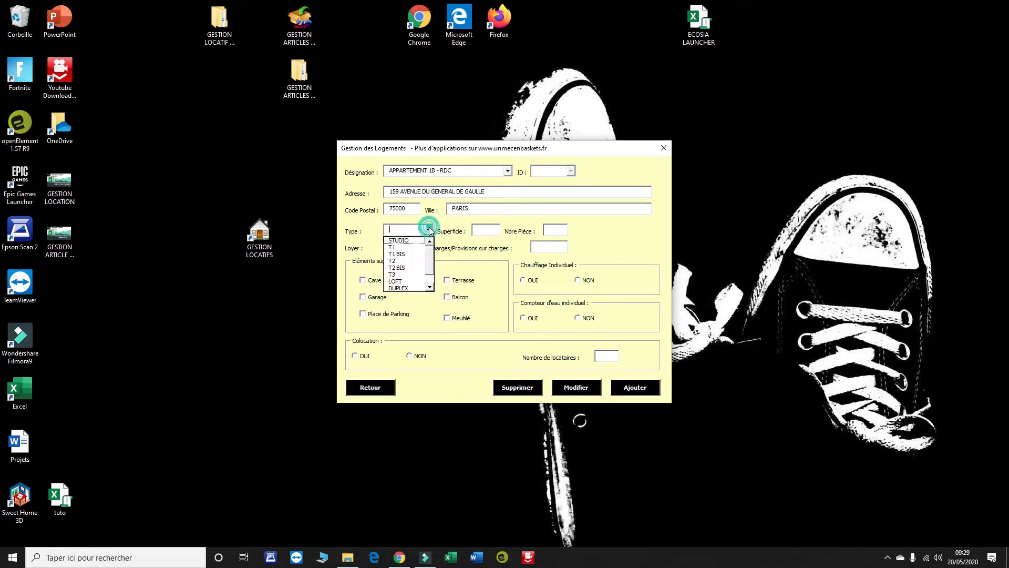
pyautogui.moveTo(428, 253); pyautogui.dragTo(429, 271)
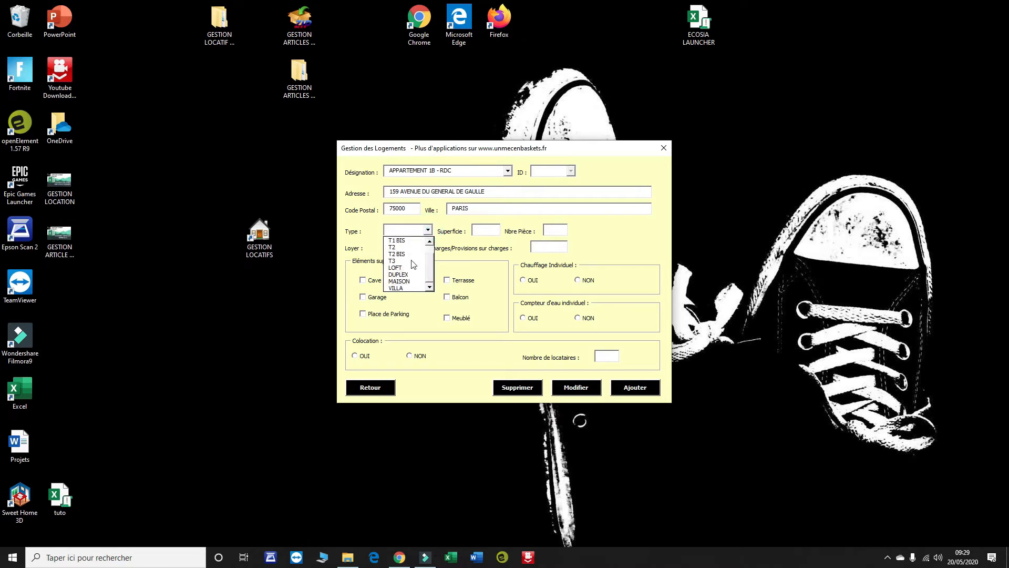
pyautogui.click(411, 247)
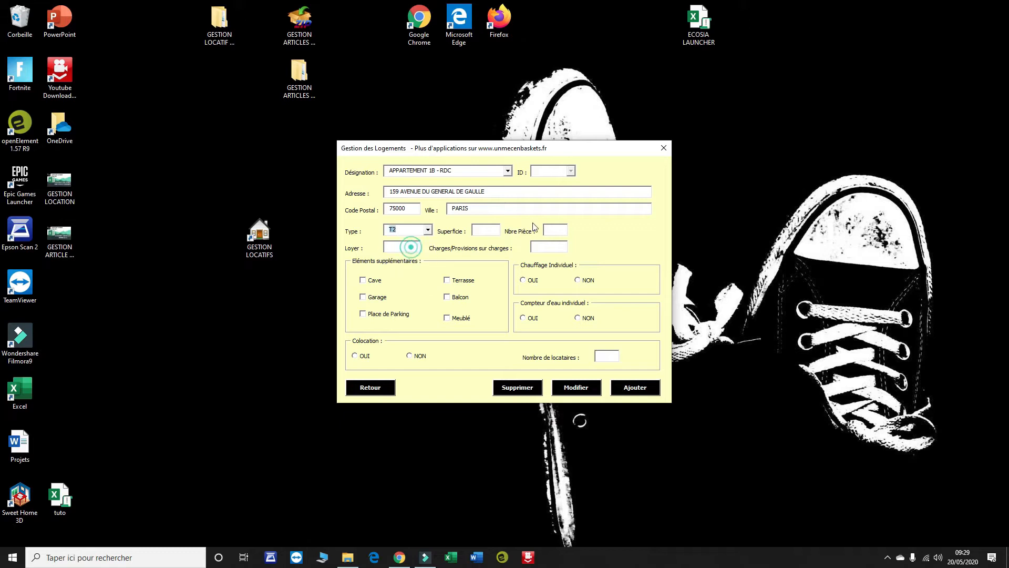
# - Enter the size figures and tick cellar, balcony, furnished, individual heating and water meter
pyautogui.click(487, 230)
pyautogui.write('400')
pyautogui.press('Tab')
pyautogui.write('40')
pyautogui.press('Tab')
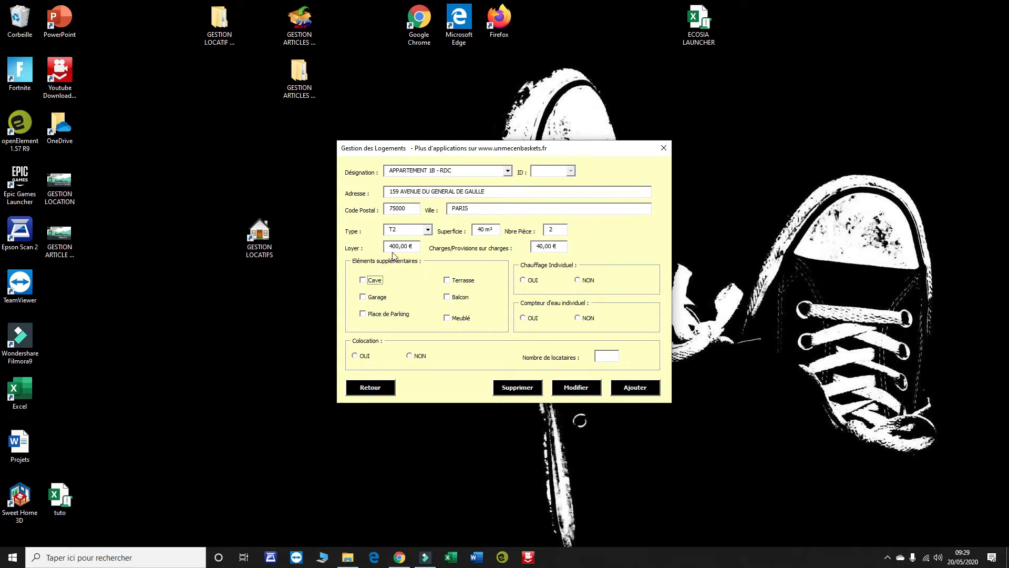
pyautogui.click(381, 282)
pyautogui.click(460, 298)
pyautogui.click(453, 319)
pyautogui.click(524, 281)
pyautogui.click(523, 319)
# - Mark the housing as shared by 2 tenants, then add and confirm the record
pyautogui.click(364, 356)
pyautogui.click(609, 358)
pyautogui.click(646, 390)
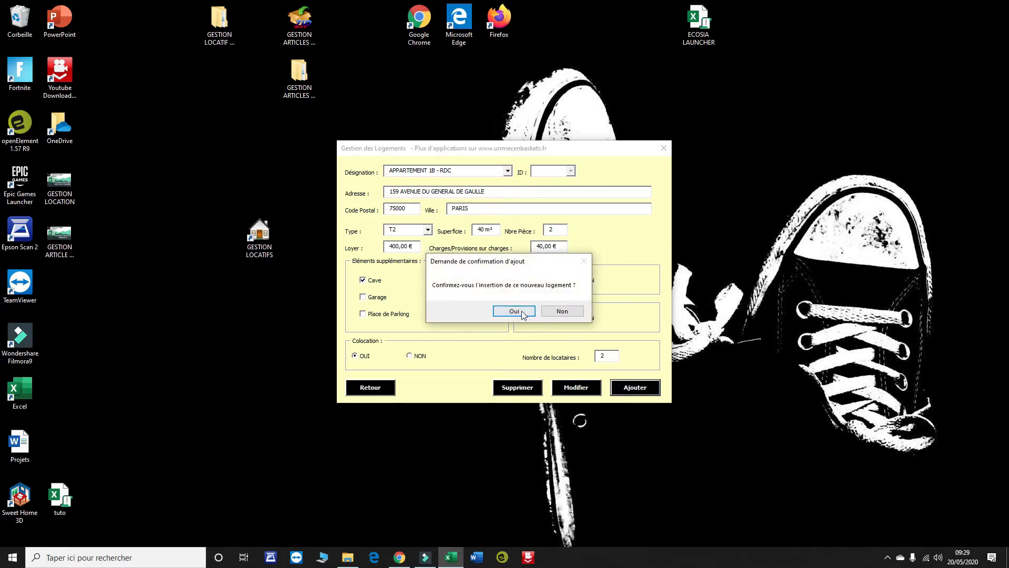
pyautogui.click(522, 312)
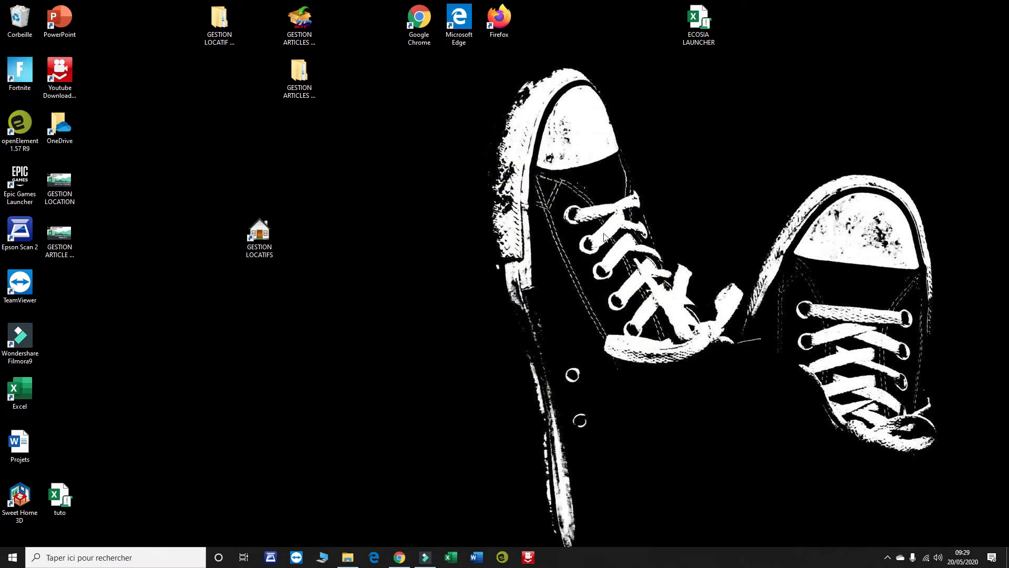
# - Load the APPARTEMENT 1B - RDC record (ID L00004), check its empty folder, and return home
pyautogui.click(522, 309)
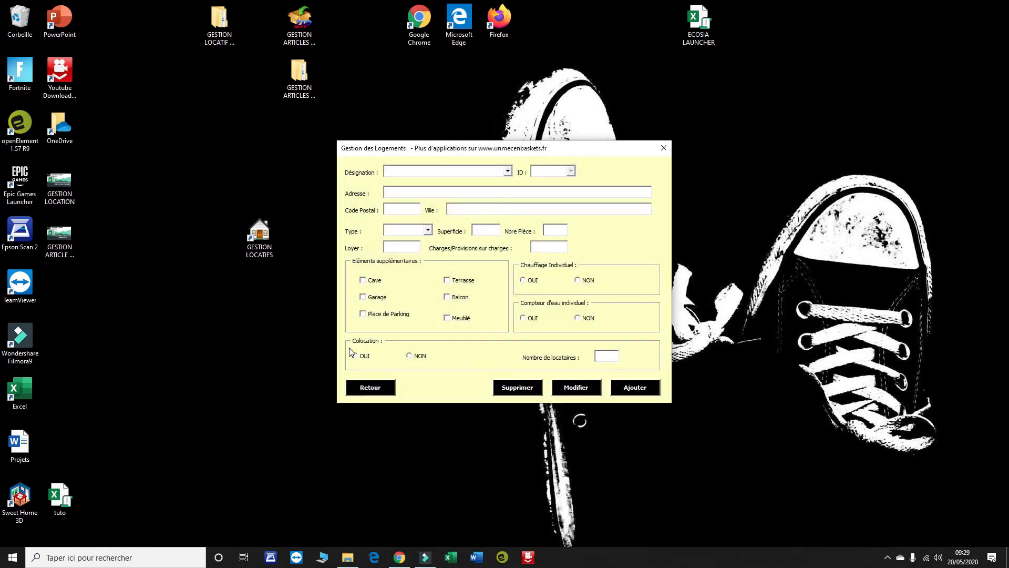
pyautogui.click(375, 390)
pyautogui.click(507, 171)
pyautogui.click(458, 193)
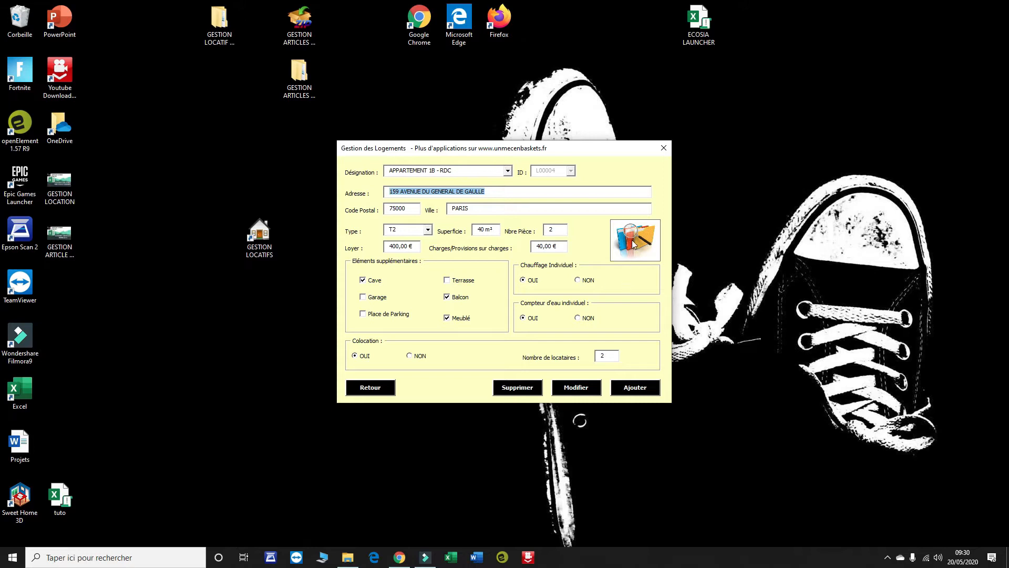
pyautogui.click(637, 229)
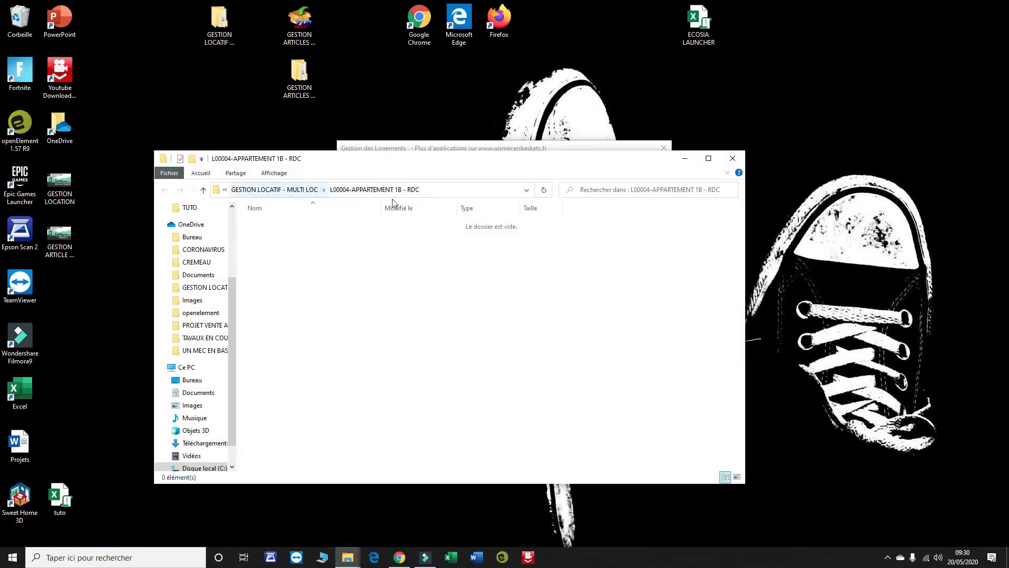
pyautogui.click(732, 158)
pyautogui.click(368, 386)
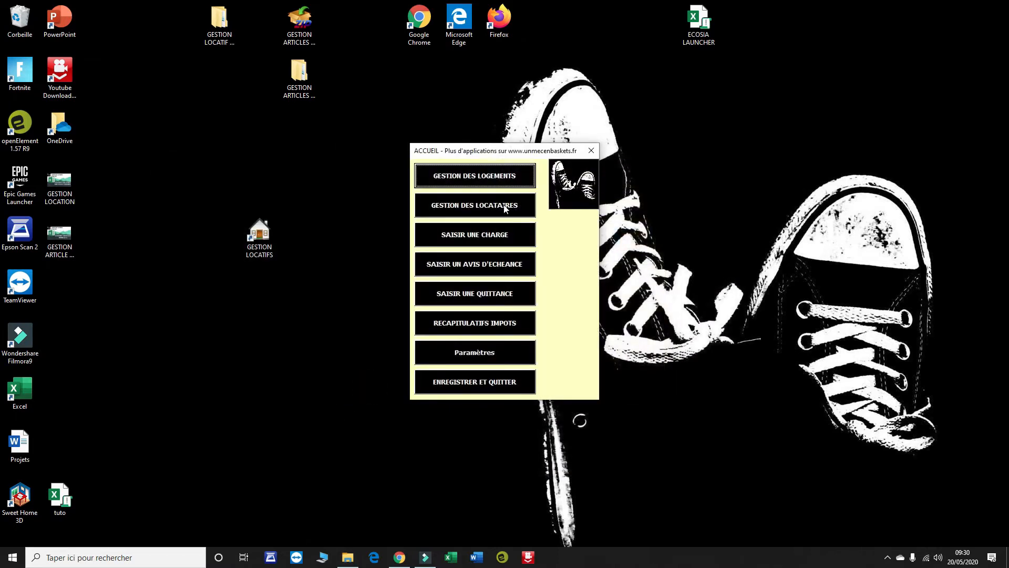
pyautogui.click(484, 205)
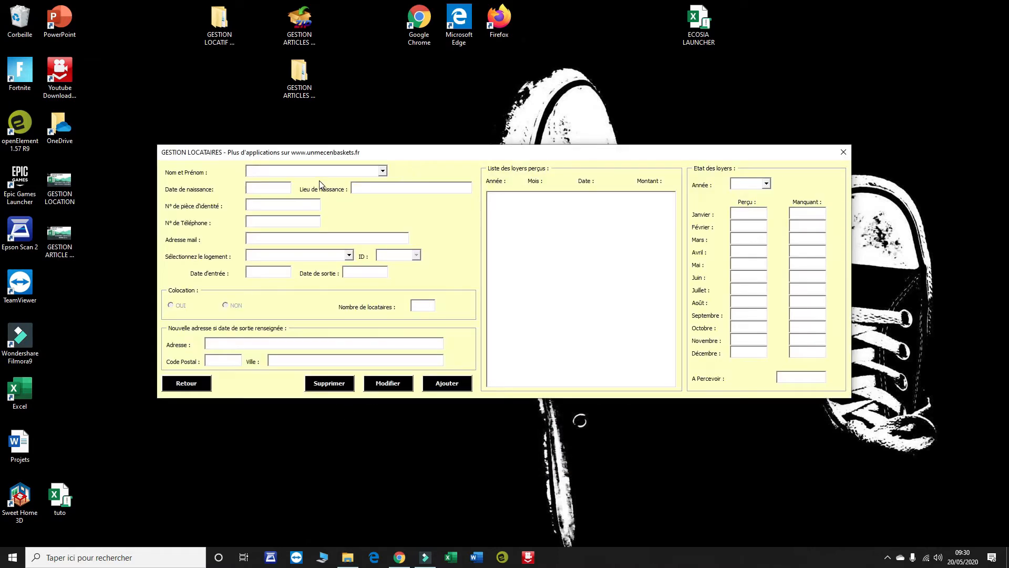
# - Enter the tenant's full name, birth date, birthplace TOULOUSE, ID number and e-mail address
pyautogui.press('Tab')
pyautogui.write('15/02/1975')
pyautogui.press('Tab')
pyautogui.write('TOULOUSE')
pyautogui.press('Tab')
pyautogui.press('Tab')
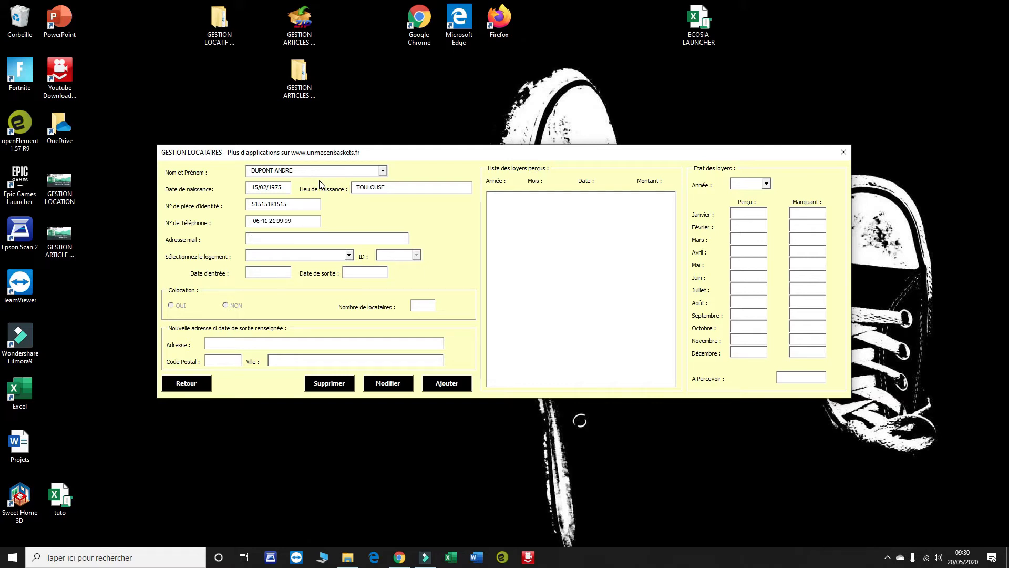
pyautogui.write('DUPON')
pyautogui.press('BackSpace')
pyautogui.press('BackSpace')
pyautogui.press('BackSpace')
pyautogui.press('BackSpace')
pyautogui.write('yahoo')
# - Assign the tenant to APPARTEMENT 1B - RDC from 15/02/2020 and add the record
pyautogui.click(348, 255)
pyautogui.click(348, 266)
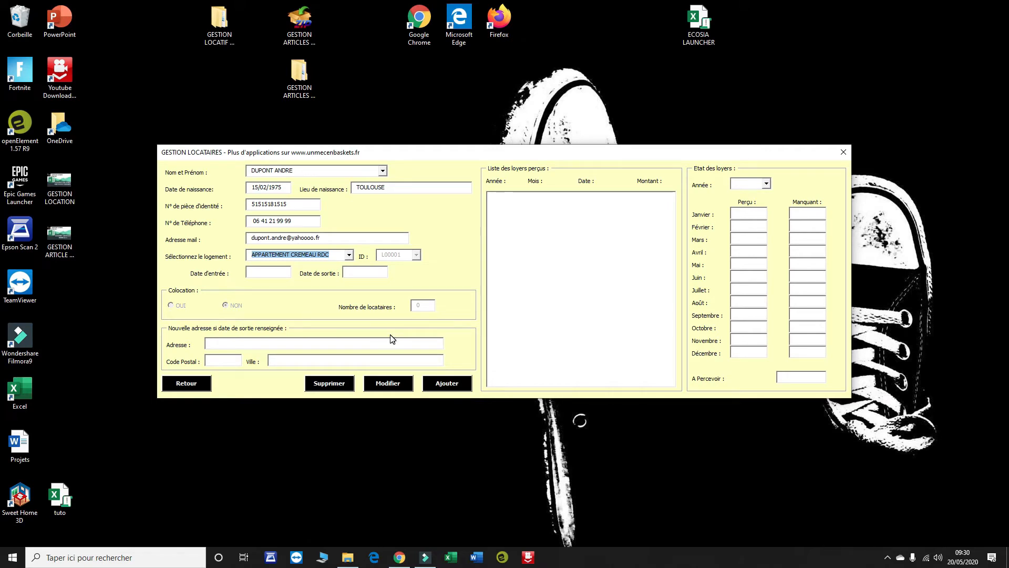
pyautogui.click(349, 254)
pyautogui.click(300, 279)
pyautogui.click(278, 277)
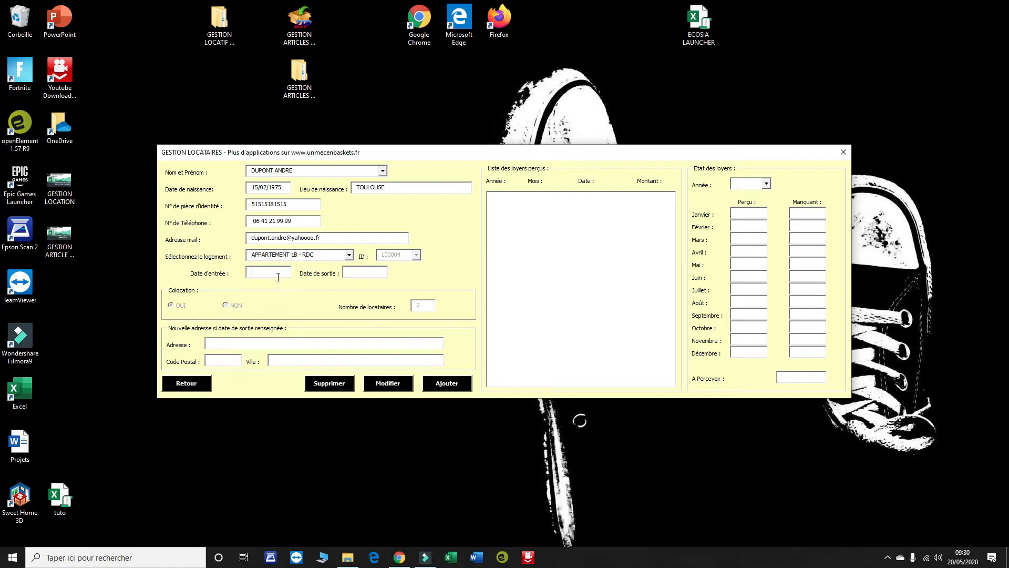
pyautogui.write('15/')
pyautogui.press('BackSpace')
pyautogui.press('BackSpace')
pyautogui.press('BackSpace')
pyautogui.press('BackSpace')
pyautogui.press('BackSpace')
pyautogui.press('BackSpace')
pyautogui.write('5/02/2020')
pyautogui.click(440, 387)
pyautogui.click(516, 312)
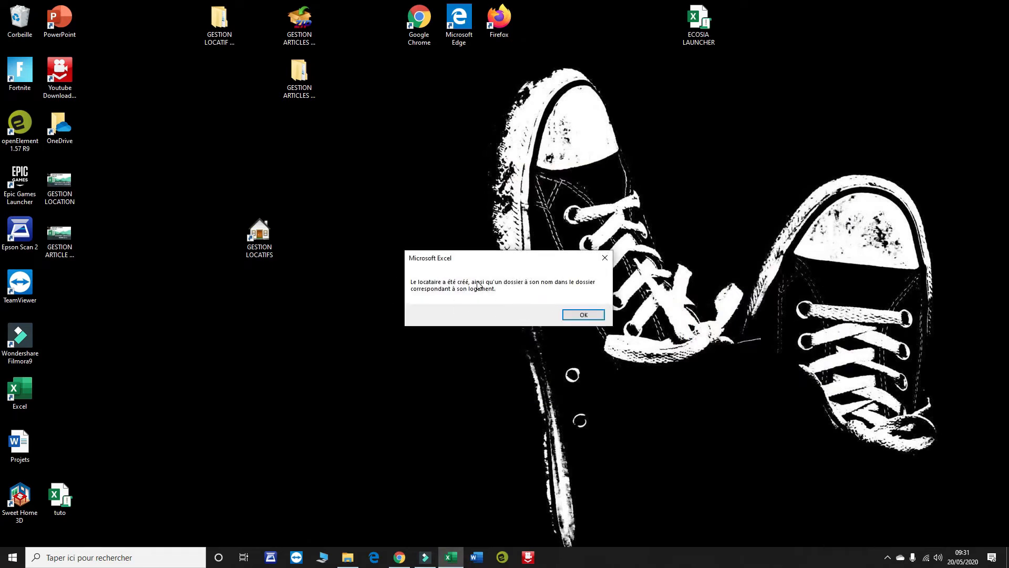
pyautogui.click(602, 313)
# - Load the new tenant's record, check its folder, and review February's 102,67 € balance
pyautogui.click(384, 171)
pyautogui.click(342, 194)
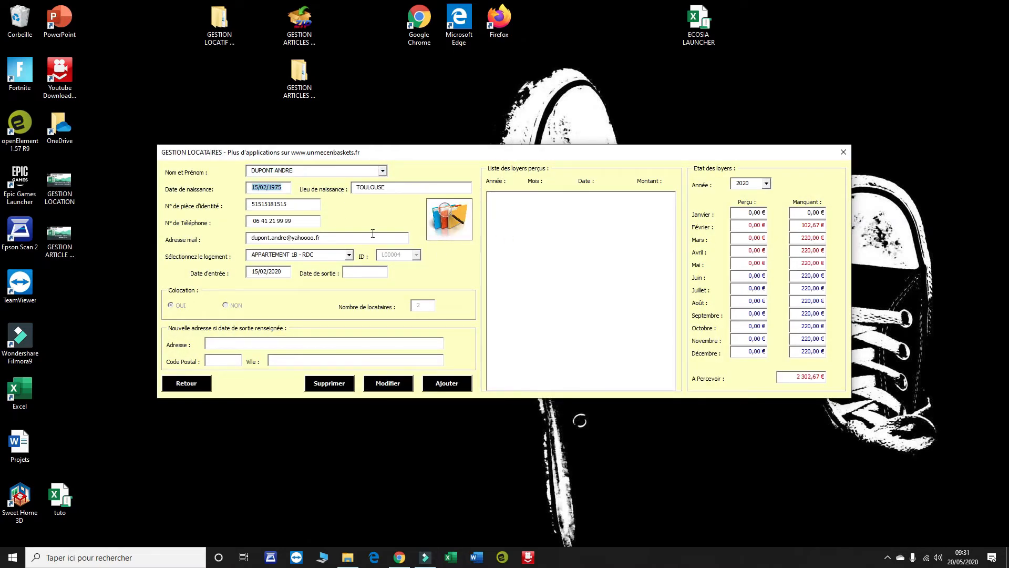
pyautogui.click(455, 236)
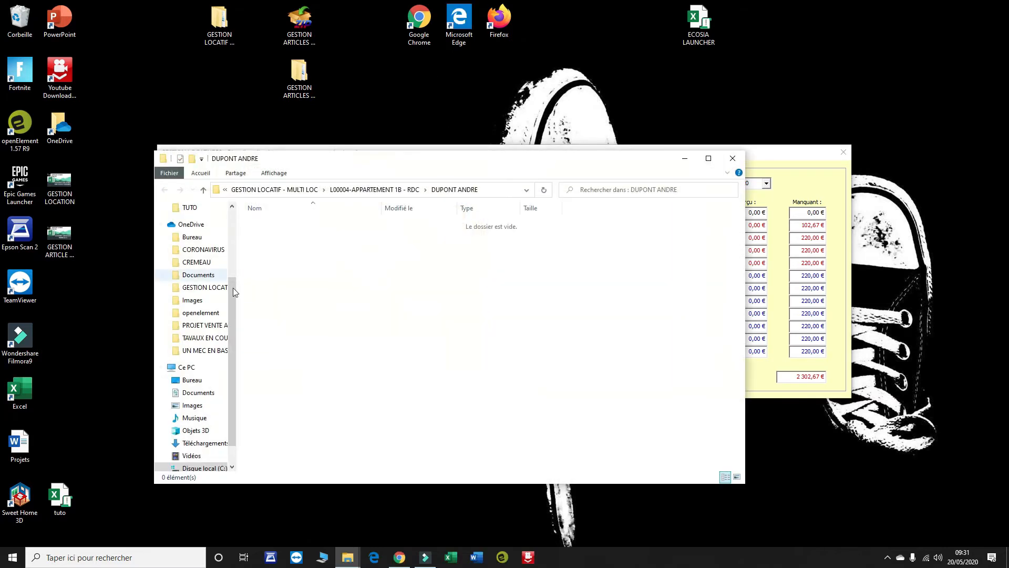
pyautogui.click(734, 159)
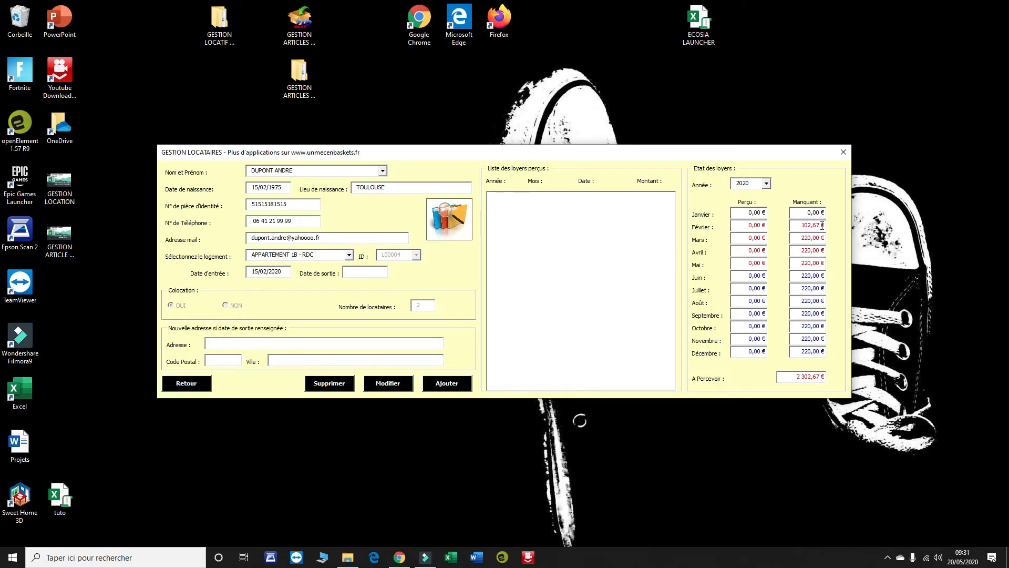
pyautogui.moveTo(796, 226); pyautogui.dragTo(829, 228)
pyautogui.click(205, 386)
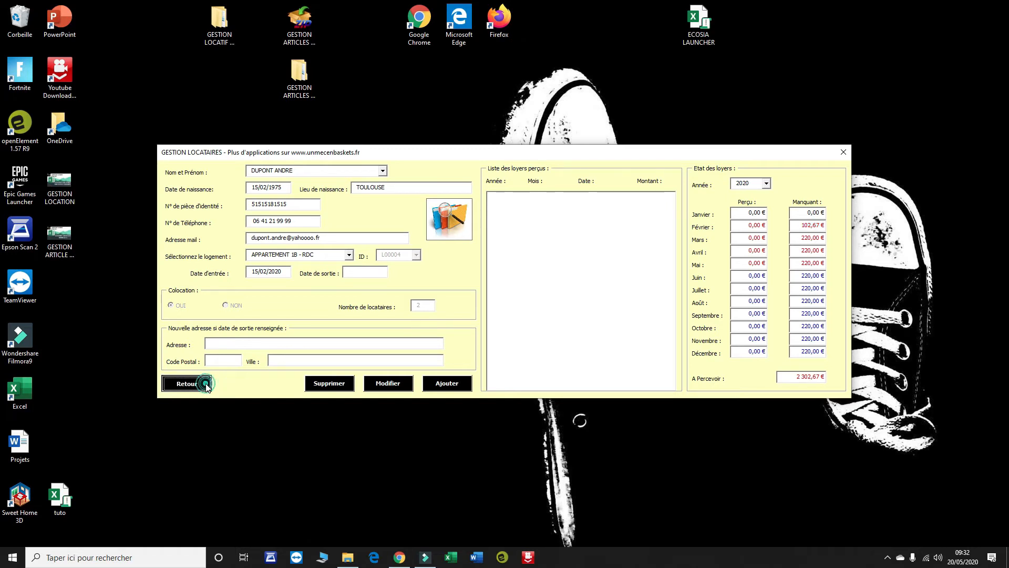
# - Enter the second tenant's full name, birth date, TOULOUSE birthplace, ID number and e-mail
pyautogui.click(473, 206)
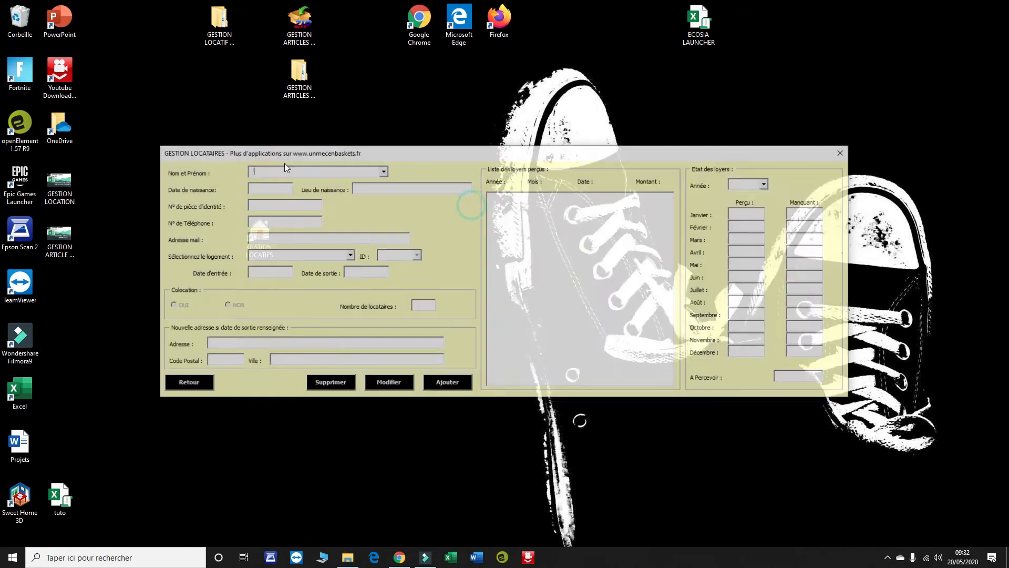
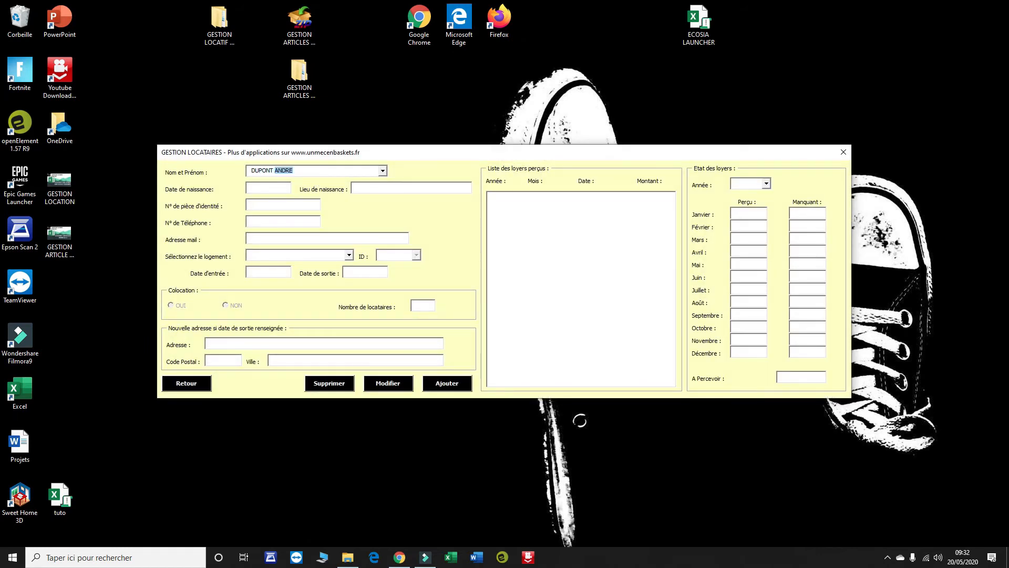
pyautogui.press('Tab')
pyautogui.write('15/')
pyautogui.moveTo(275, 187); pyautogui.dragTo(183, 188)
pyautogui.write('15/02/')
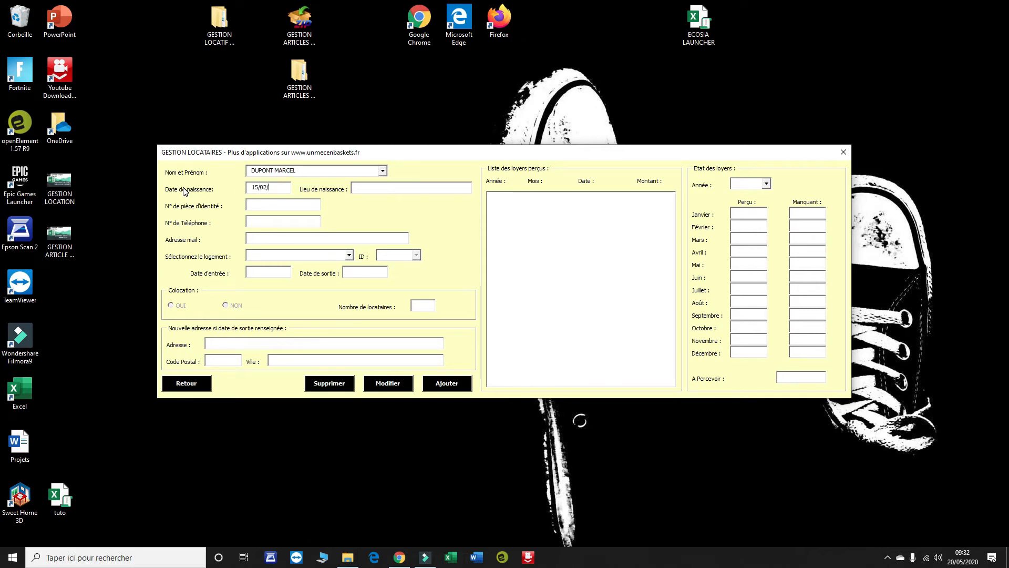
pyautogui.write('1975')
pyautogui.write('TOULOU')
pyautogui.press('Tab')
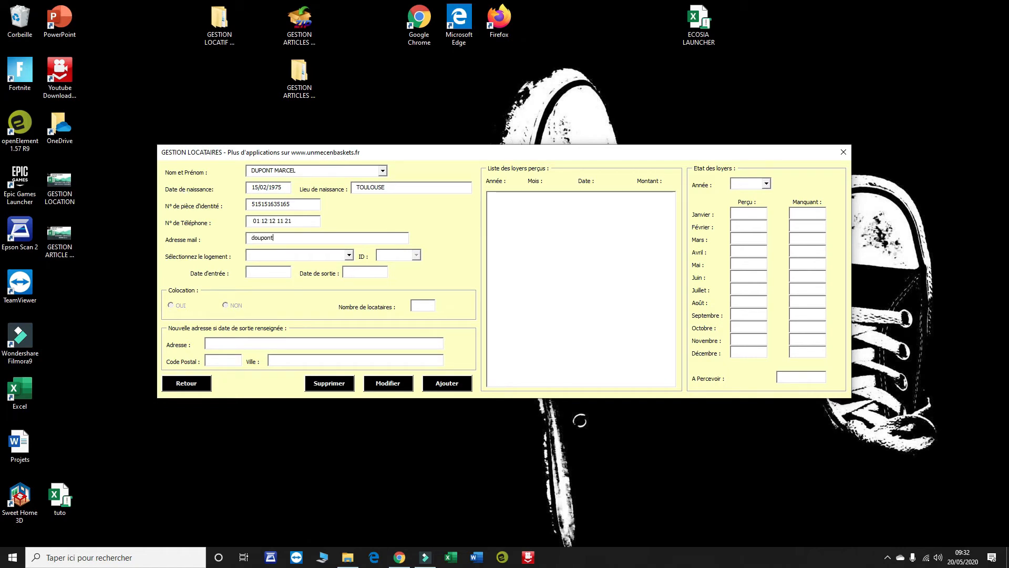
# - Assign APPARTEMENT 1B - RDC with entry date 15/02/2020 and add the tenant
pyautogui.press('Down')
pyautogui.press('Down')
pyautogui.press('Down')
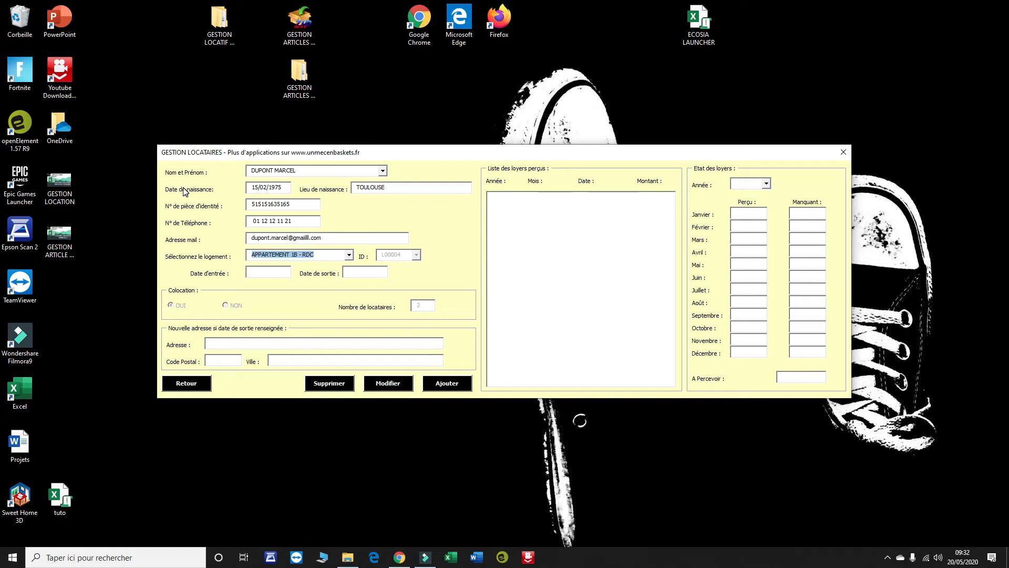
pyautogui.press('Tab')
pyautogui.write('15/02/2020')
pyautogui.press('Tab')
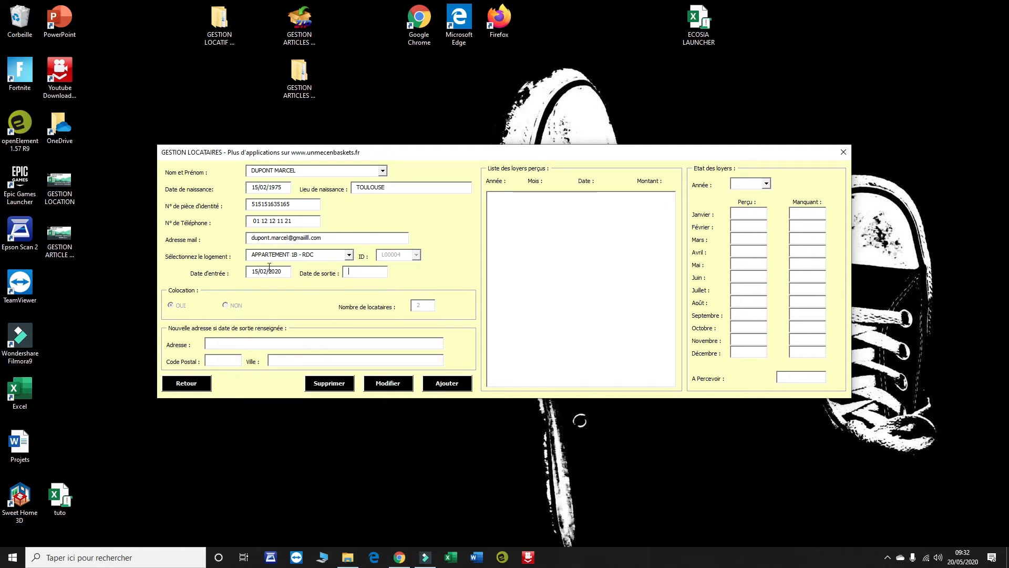
pyautogui.click(447, 382)
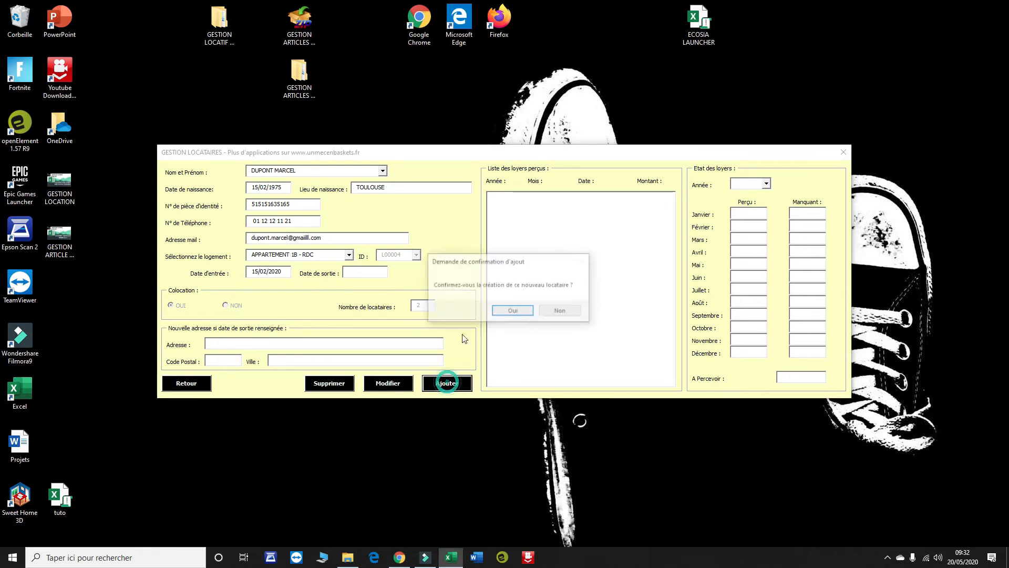
pyautogui.click(513, 310)
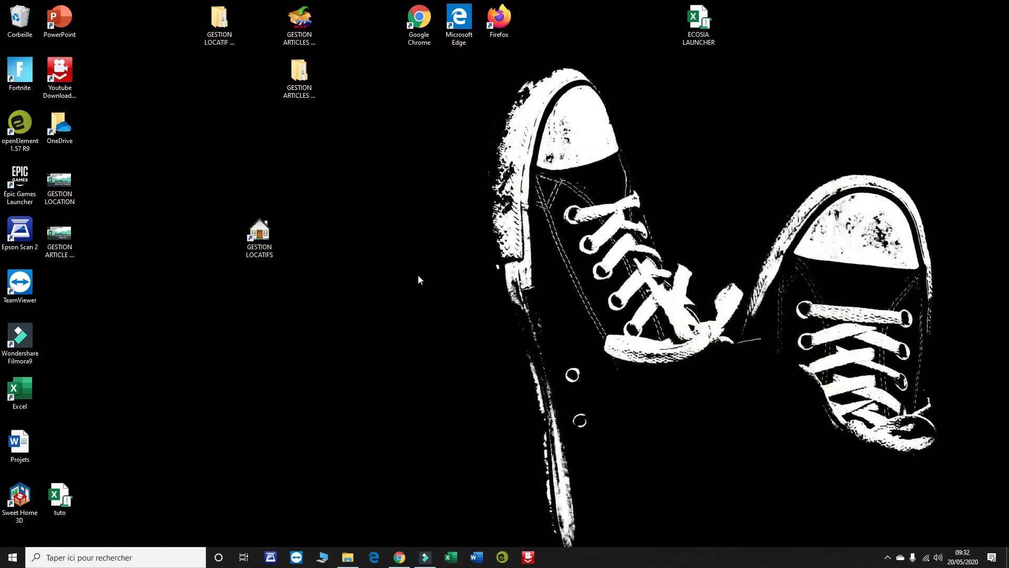
pyautogui.click(589, 311)
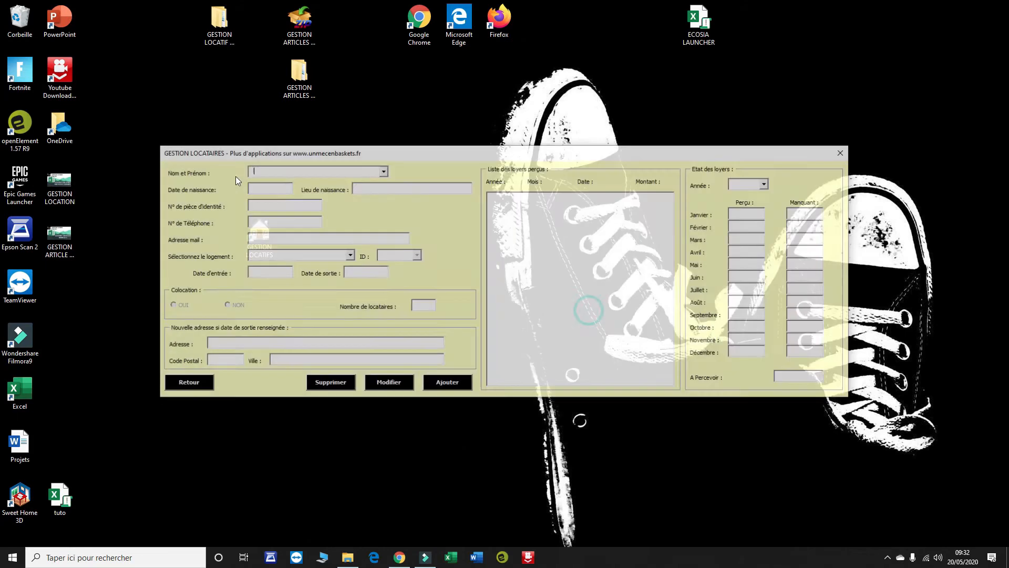
# - Reload the new tenant's saved record to verify it, then close the tenant form
pyautogui.click(383, 172)
pyautogui.click(322, 203)
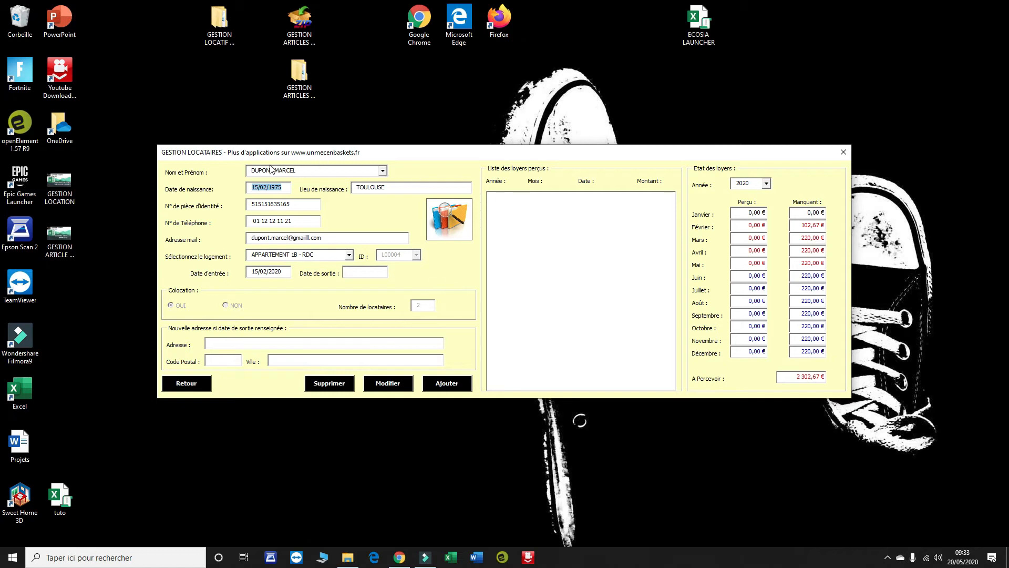
pyautogui.click(383, 171)
pyautogui.click(384, 170)
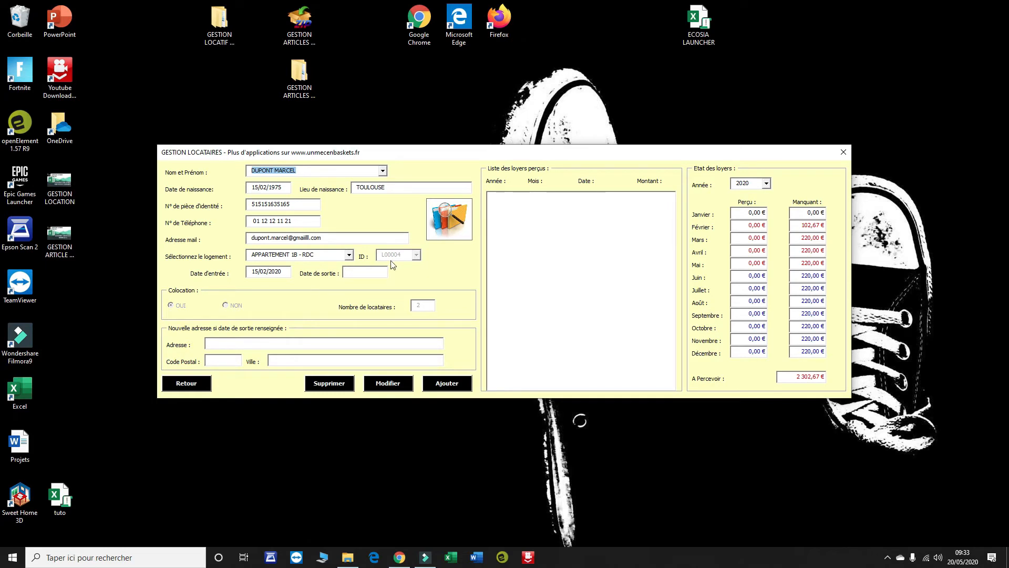
pyautogui.click(190, 383)
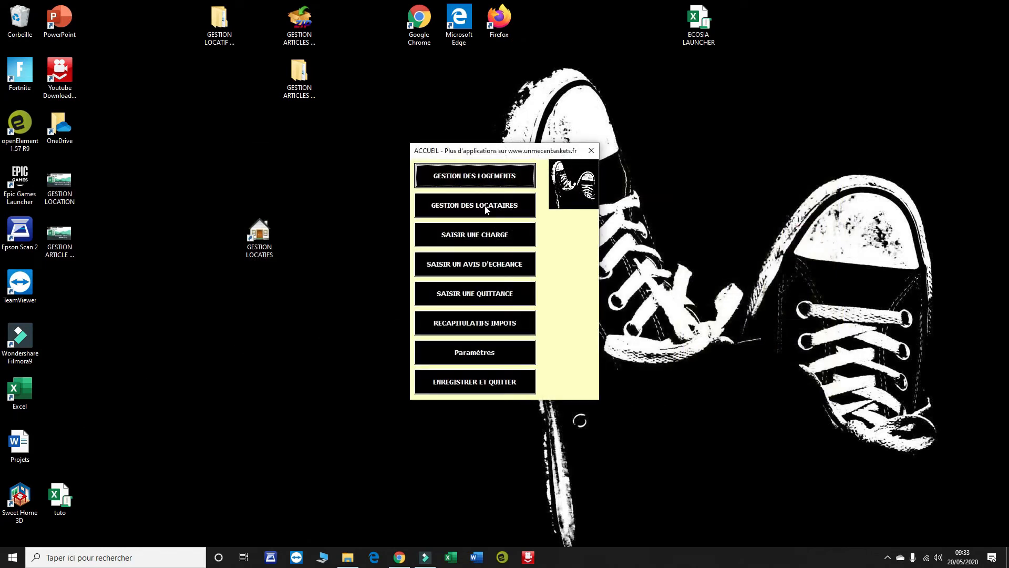
# - Select the first tenant and set the notice period 01/05/2020 to 31/05/2020
pyautogui.click(478, 267)
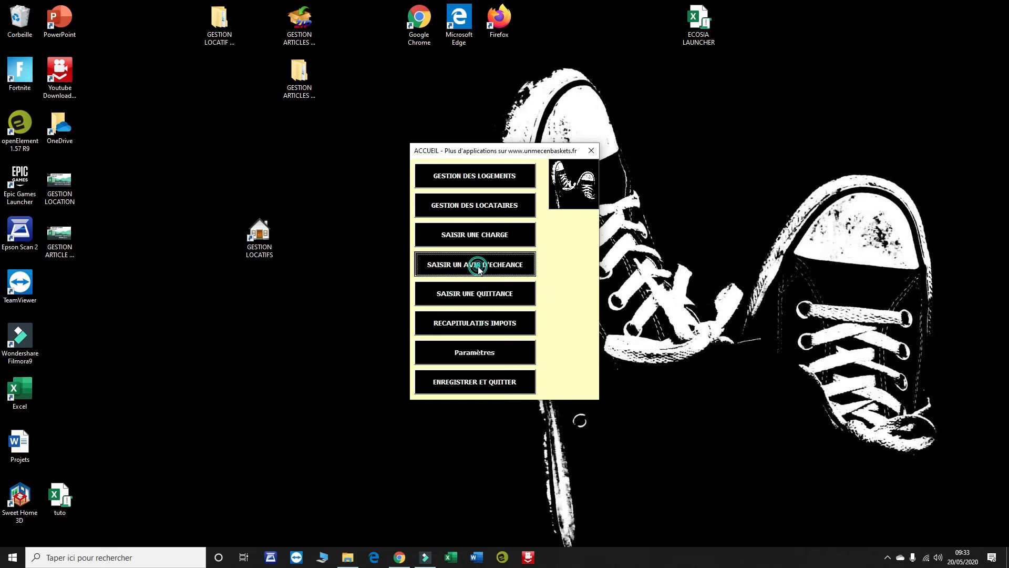
pyautogui.click(582, 204)
pyautogui.click(551, 230)
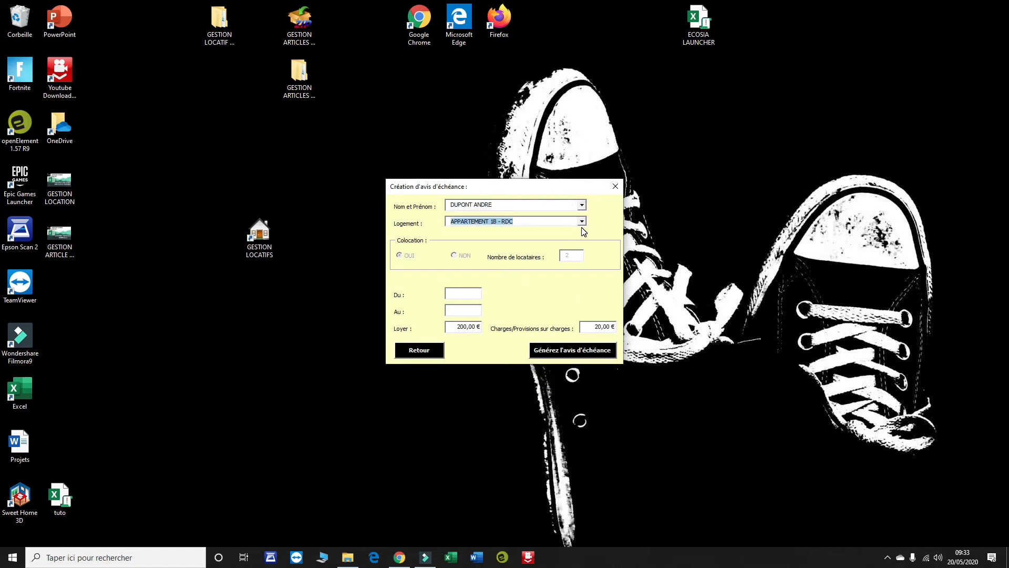
pyautogui.click(464, 294)
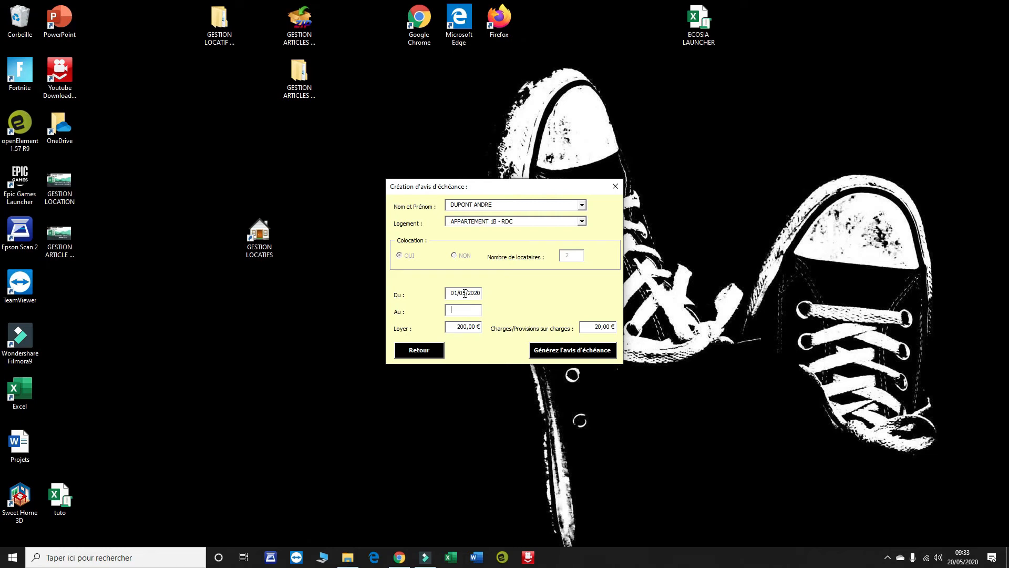
pyautogui.press('Tab')
pyautogui.click(962, 558)
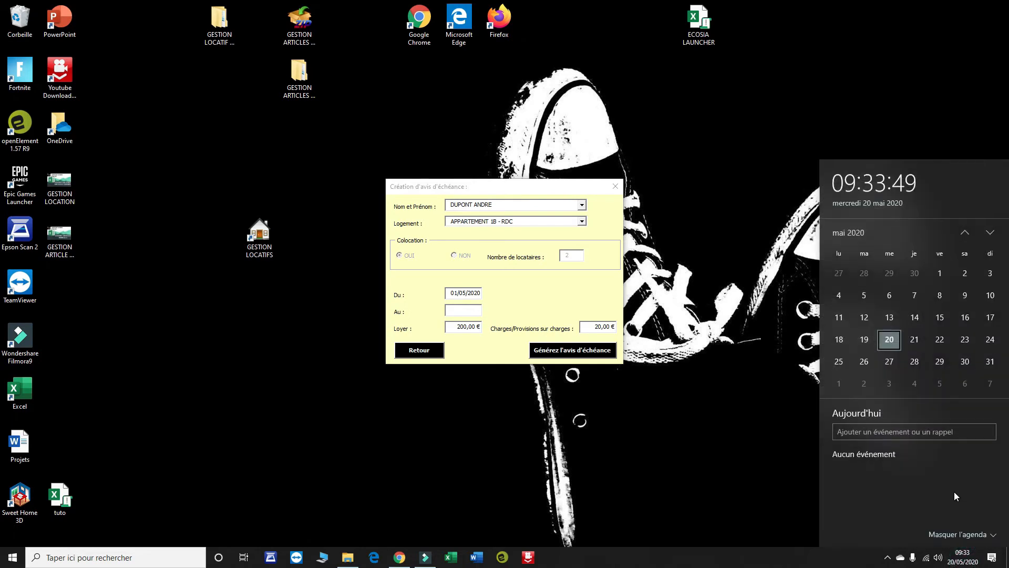
pyautogui.click(477, 311)
pyautogui.write('31//0/')
pyautogui.moveTo(477, 311); pyautogui.dragTo(358, 293)
pyautogui.write('05/')
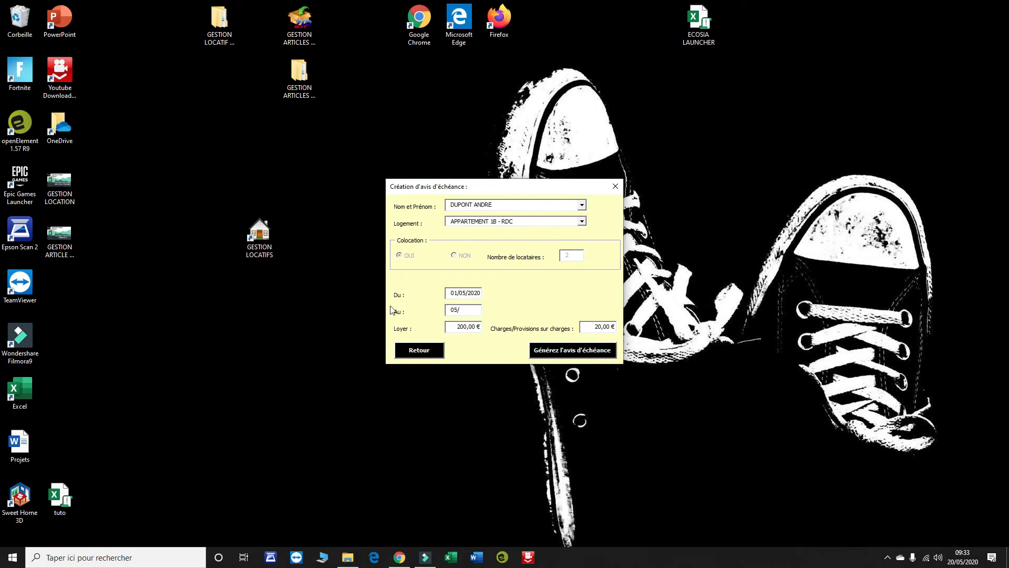
pyautogui.moveTo(471, 310); pyautogui.dragTo(413, 313)
pyautogui.write('31/05/2020')
# - Generate the May 2020 due notice and open its PDF
pyautogui.click(560, 349)
pyautogui.click(525, 316)
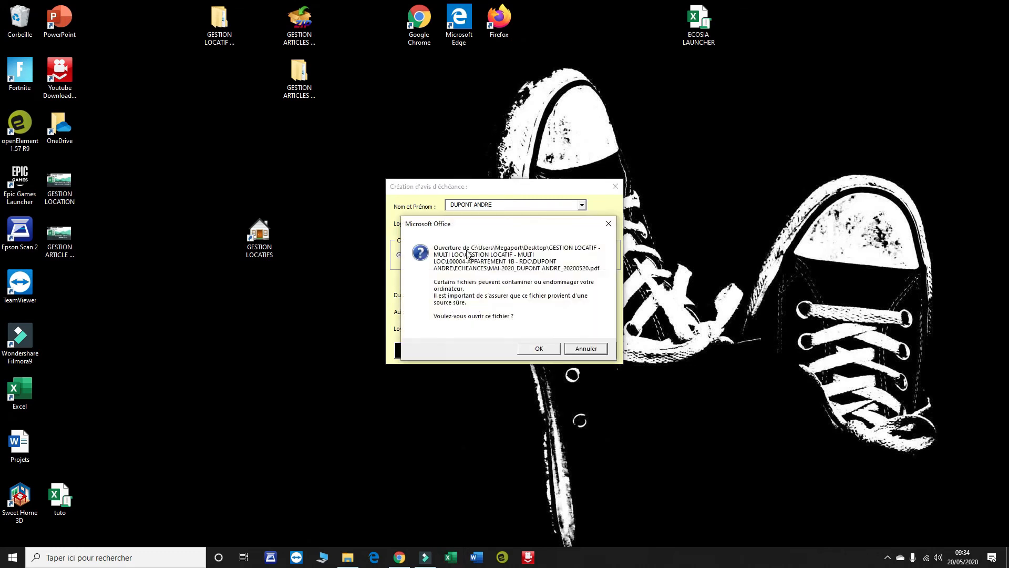
pyautogui.click(542, 352)
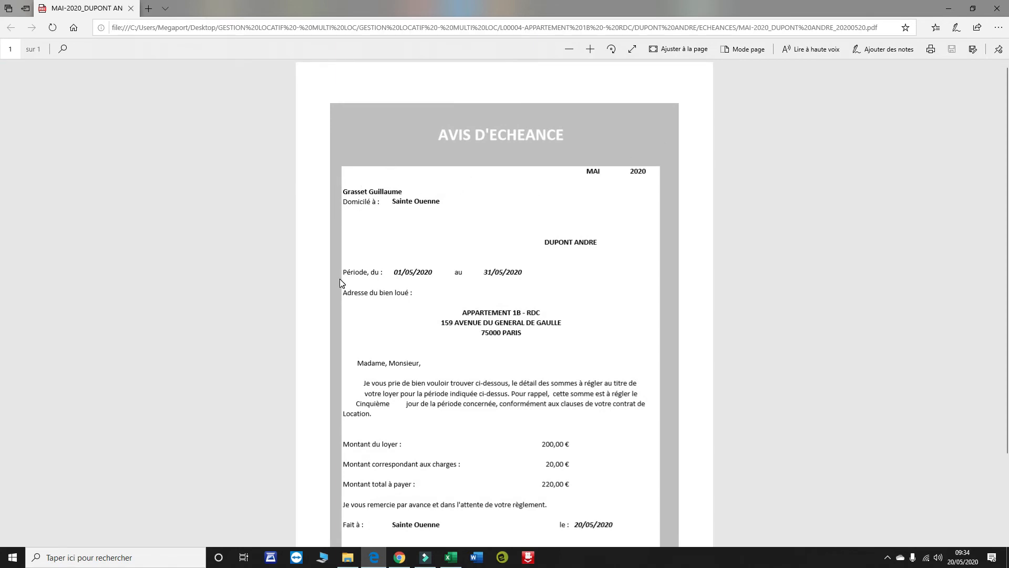
# - Review the 220,00 € May notice PDF, close it, and close the notice form
pyautogui.scroll(-2, 560, 265)
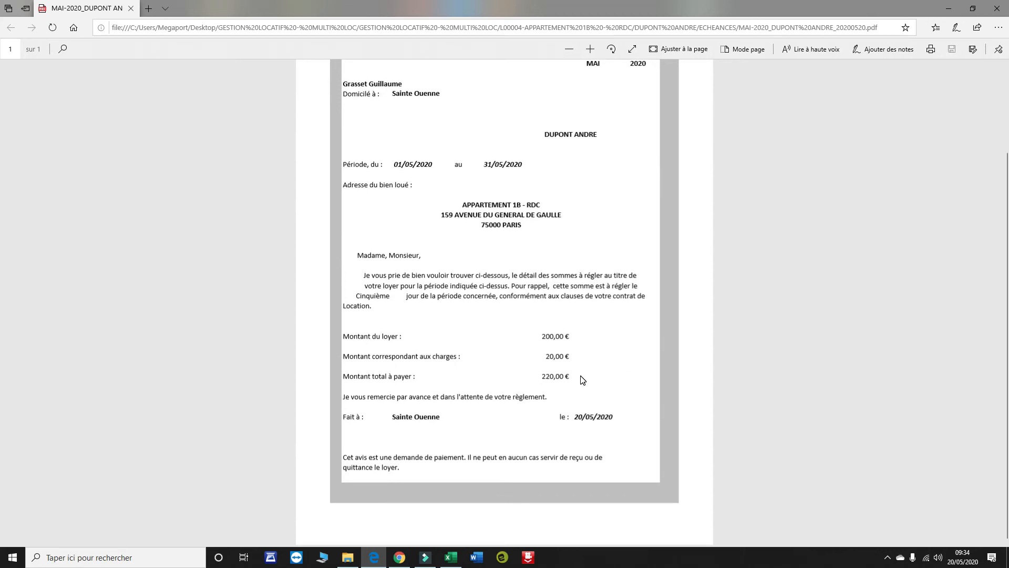
pyautogui.click(997, 9)
pyautogui.click(525, 310)
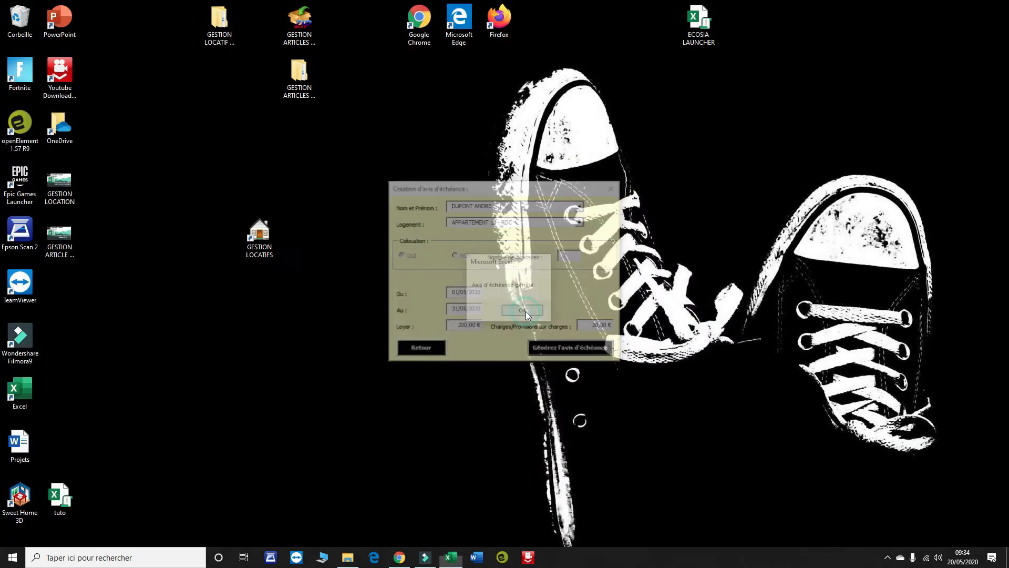
pyautogui.click(436, 351)
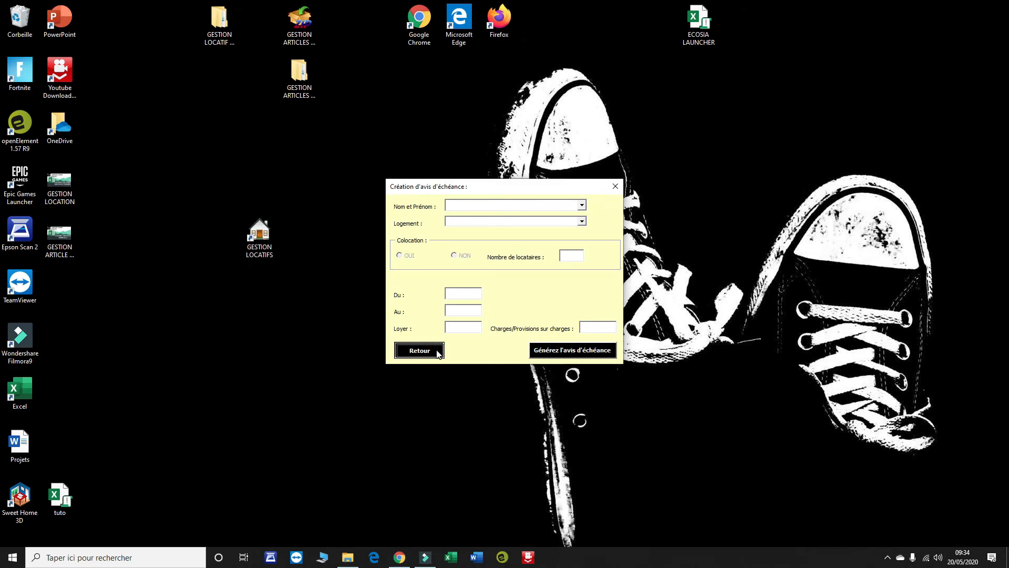
pyautogui.click(437, 352)
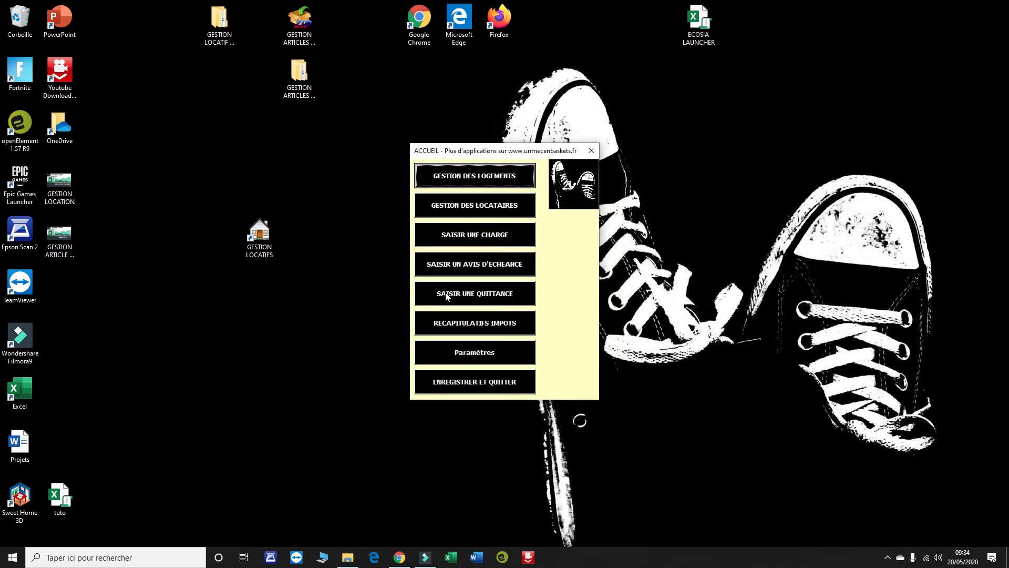
# - Create the 01/05–31/05/2020 rent receipt for the first tenant and open its PDF
pyautogui.click(504, 294)
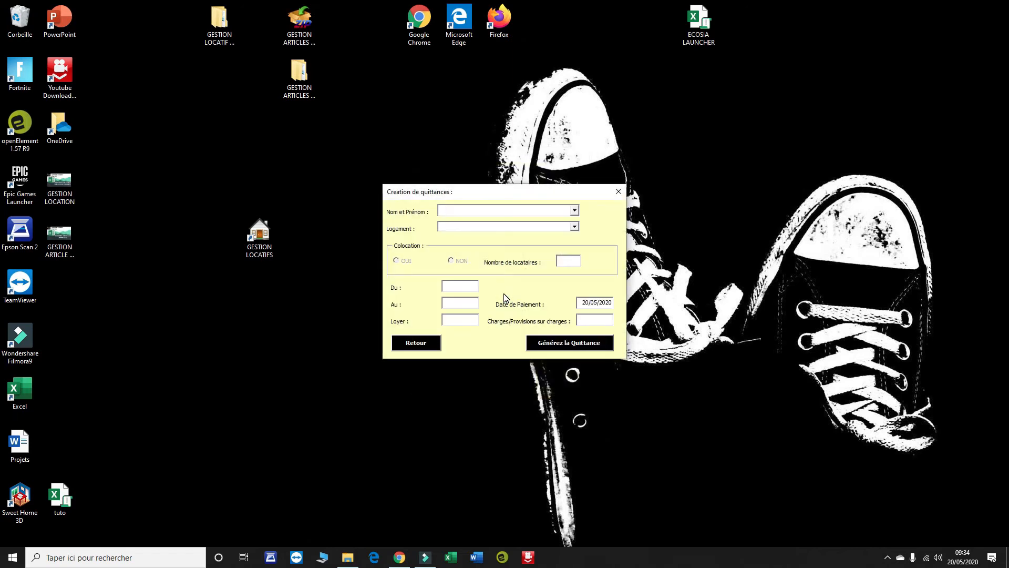
pyautogui.click(574, 210)
pyautogui.click(493, 232)
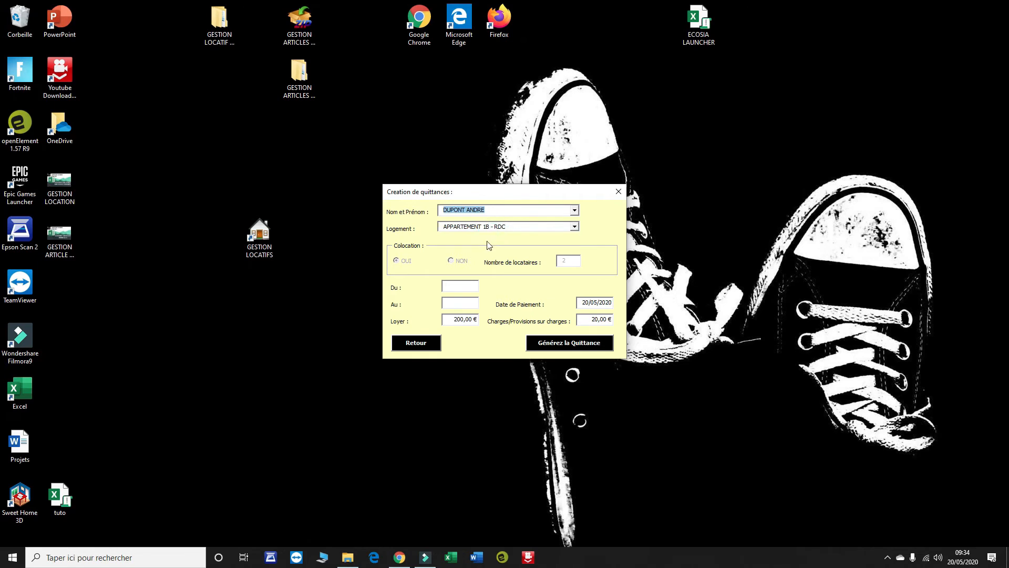
pyautogui.click(455, 284)
pyautogui.press('Tab')
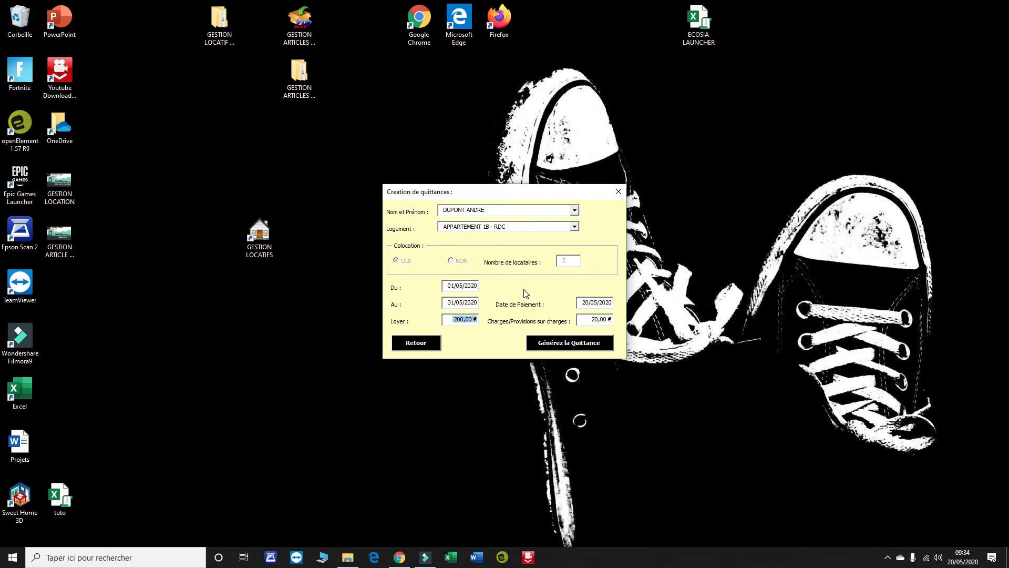
pyautogui.click(565, 347)
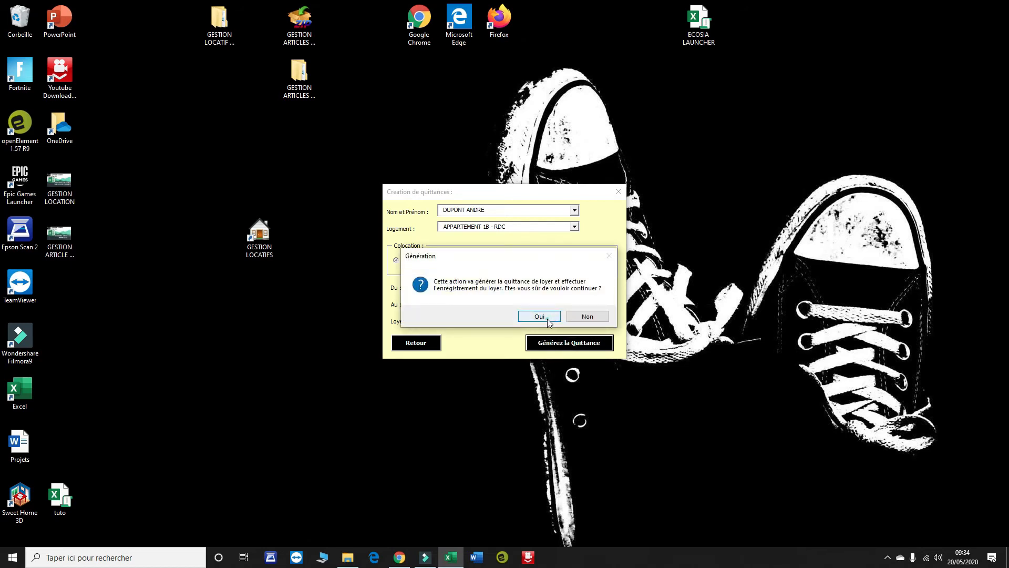
pyautogui.click(546, 316)
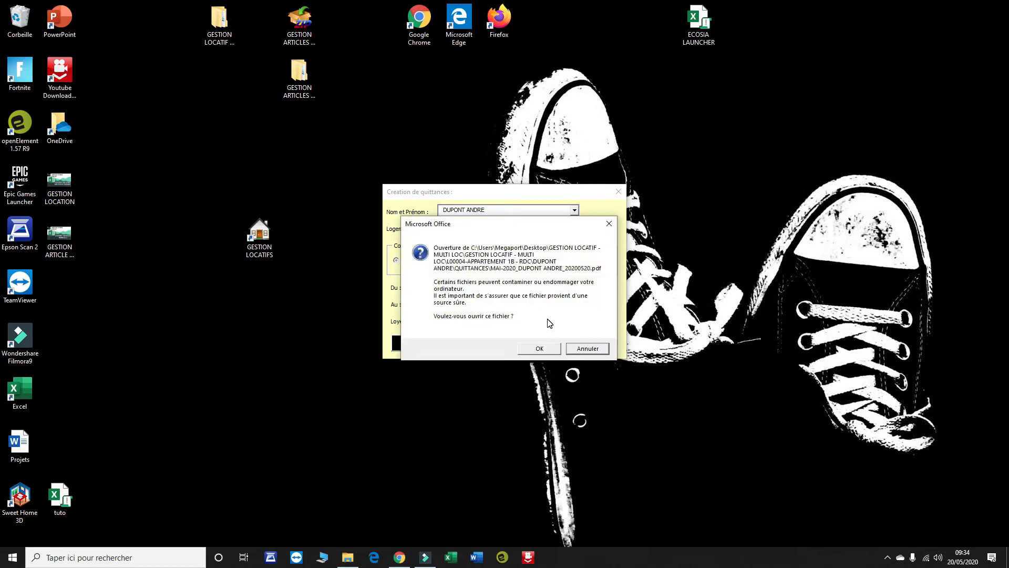
pyautogui.click(550, 348)
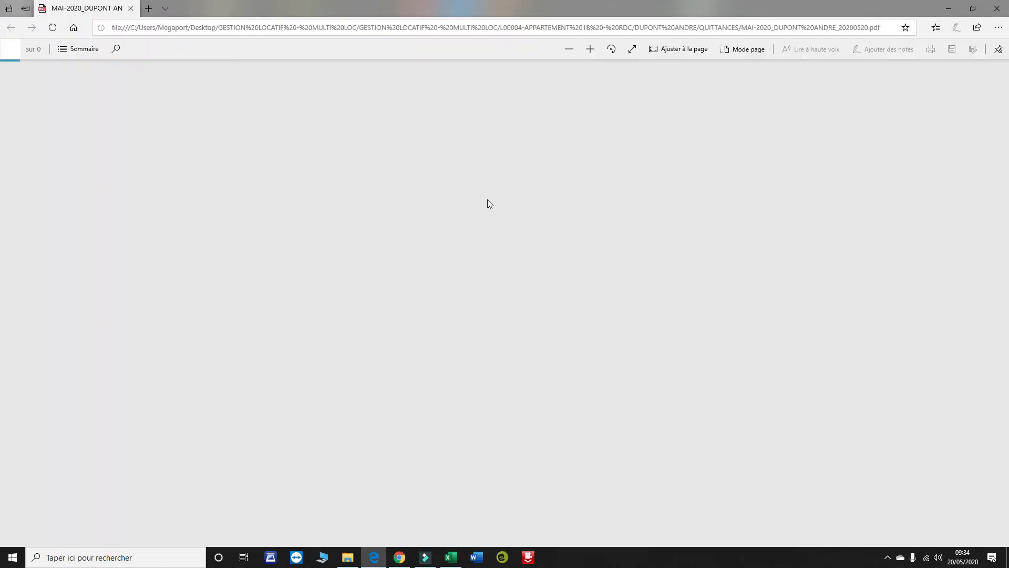
# - Scroll through the 220,00 € QUITTANCE DE LOYER PDF, close it, and acknowledge the message
pyautogui.scroll(-1, 564, 114)
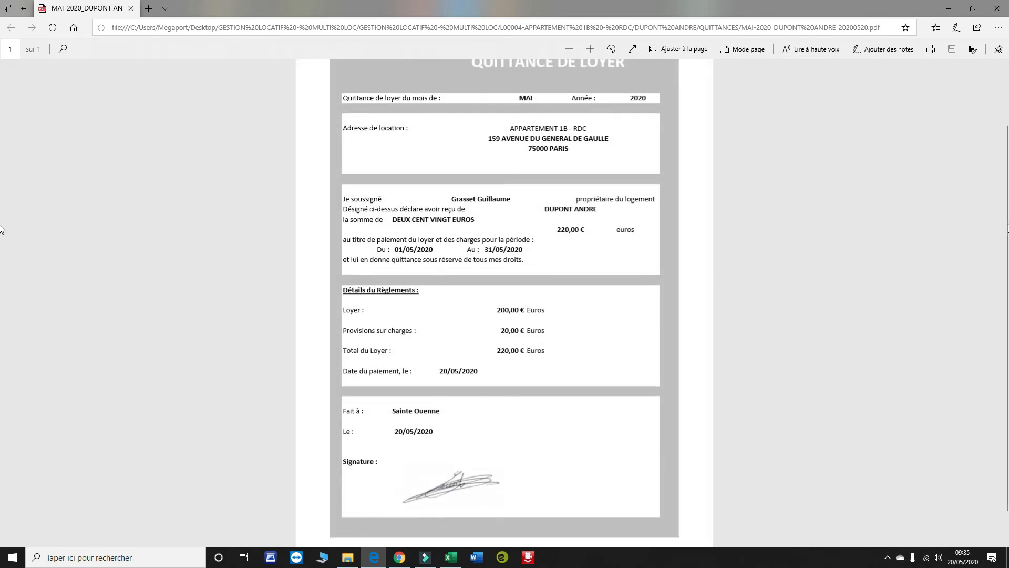
pyautogui.scroll(1, 2, 230)
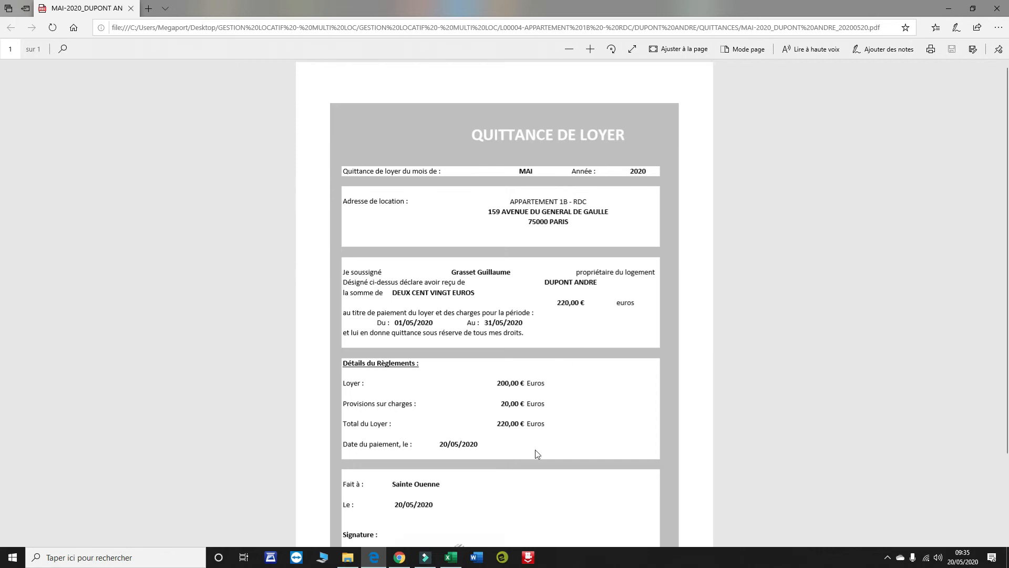
pyautogui.scroll(-2, 425, 419)
pyautogui.click(997, 14)
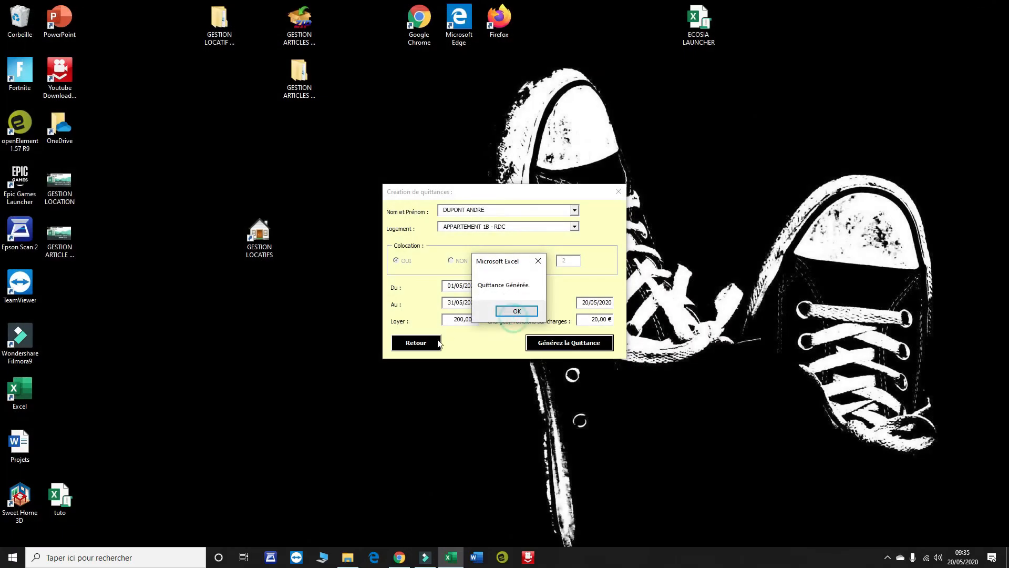
pyautogui.click(504, 310)
# - Show apartment 1B's tenant record with May 2020's 220,00 € rent paid, then open the tenant's documents folder
pyautogui.click(415, 342)
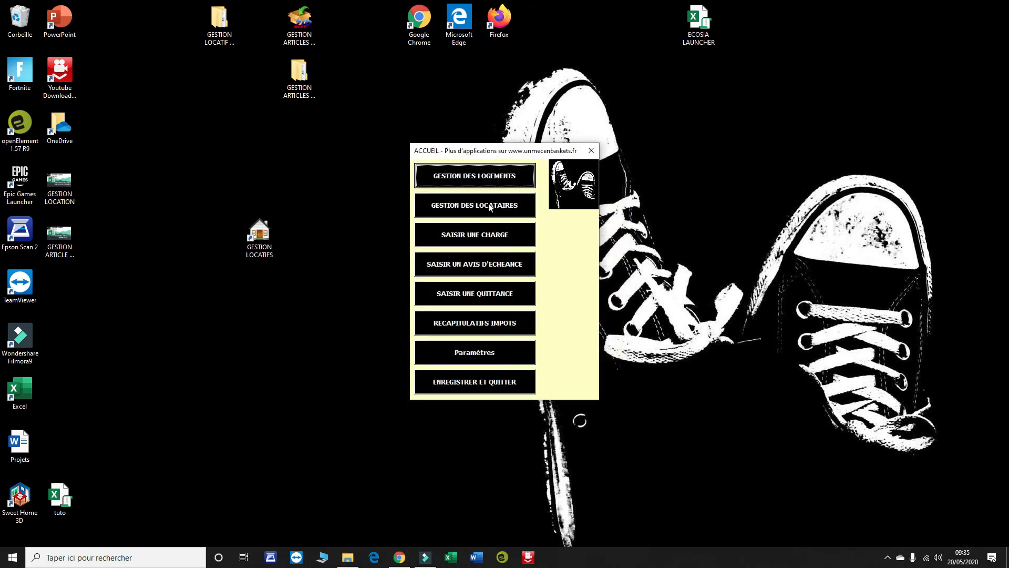
pyautogui.click(503, 206)
pyautogui.click(383, 170)
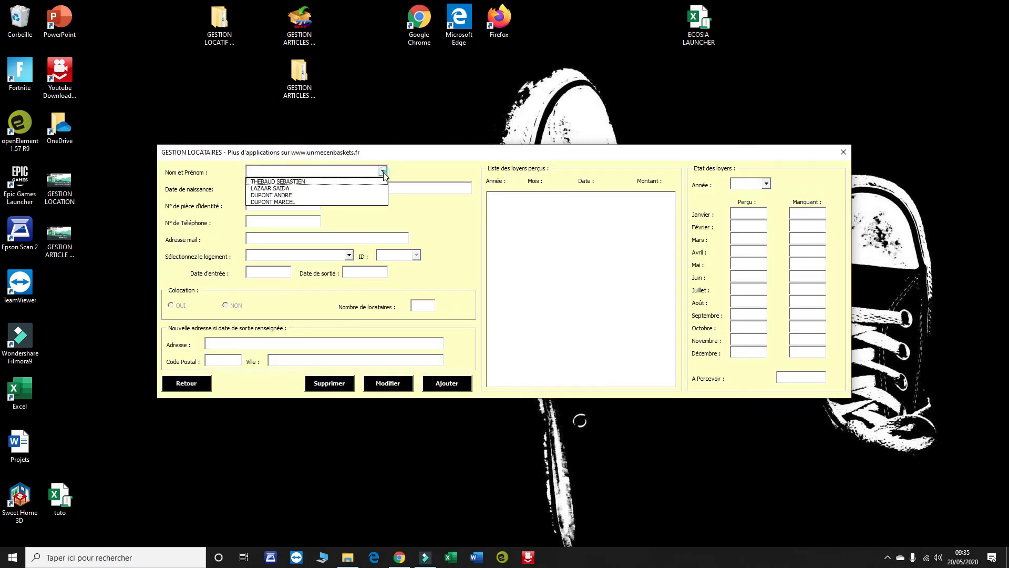
pyautogui.click(334, 197)
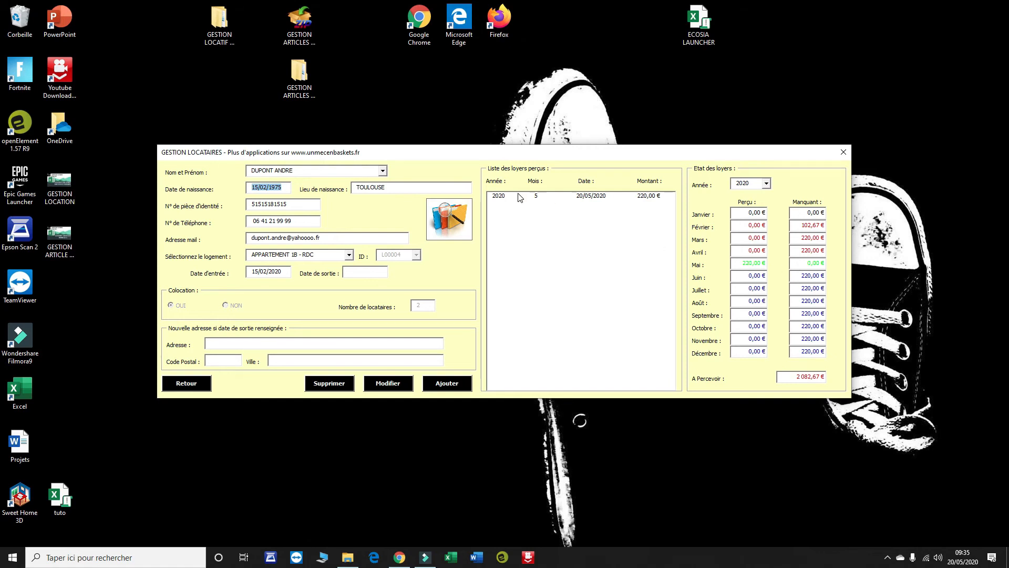
pyautogui.click(497, 196)
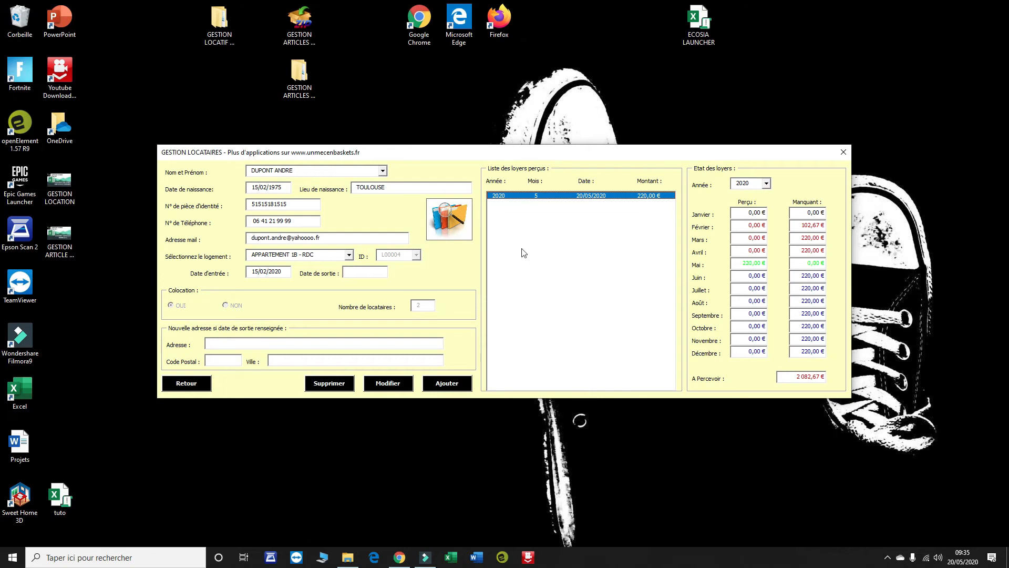
pyautogui.click(454, 220)
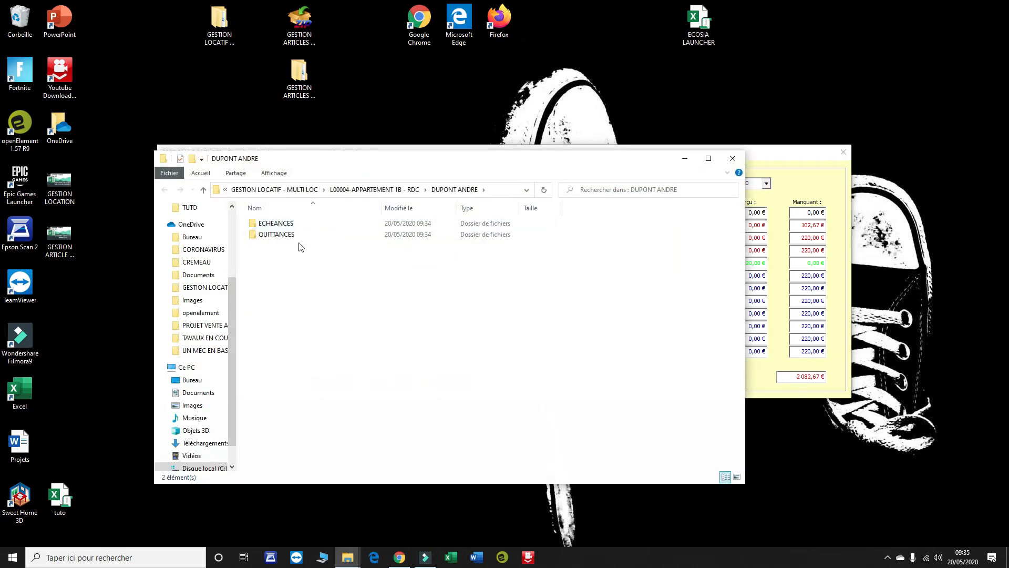
# - Check the ECHEANCES folder, then open the MAI-2020 receipt PDF in QUITTANCES
pyautogui.doubleClick(289, 228)
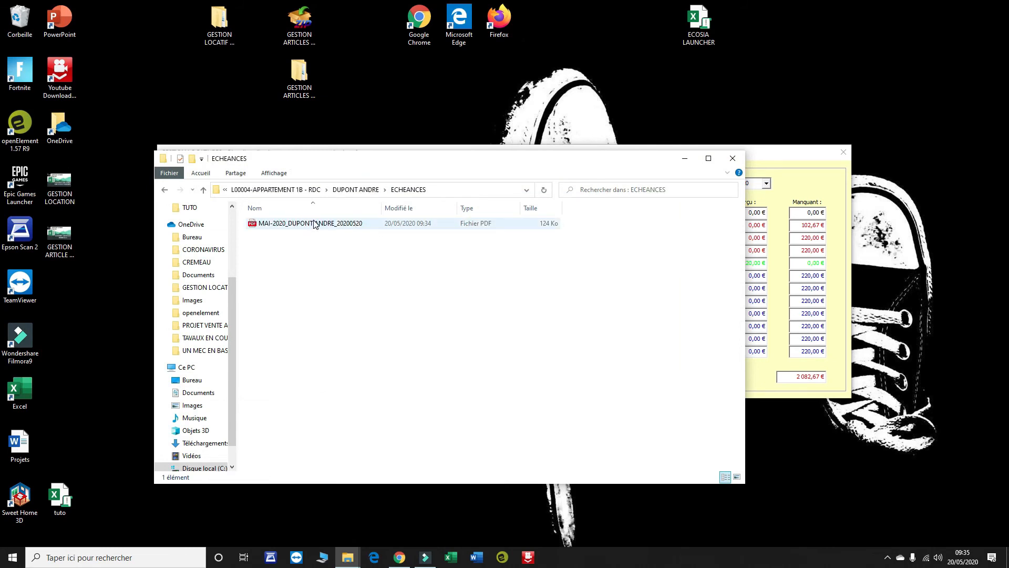
pyautogui.click(164, 189)
pyautogui.doubleClick(283, 235)
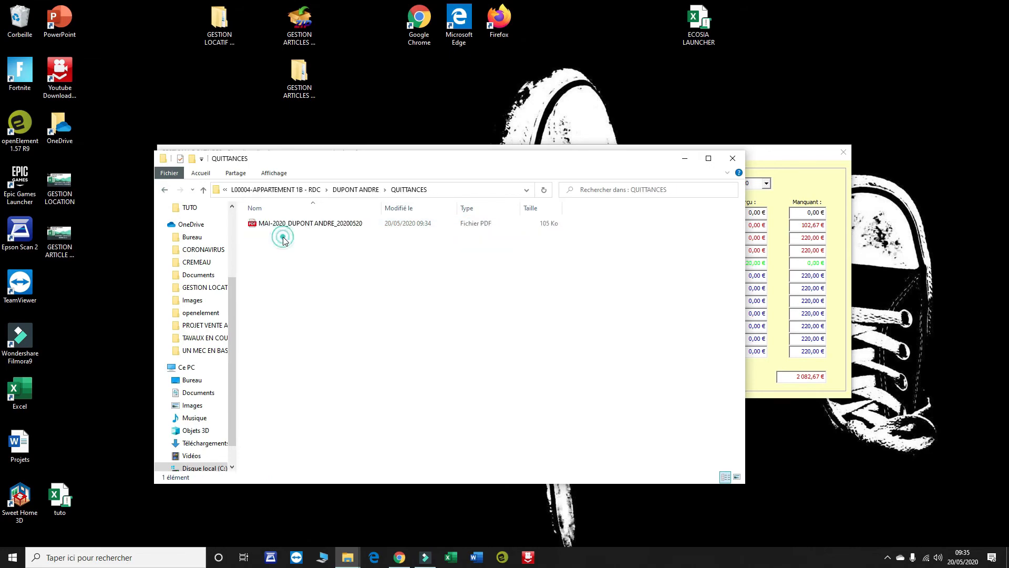
pyautogui.doubleClick(286, 227)
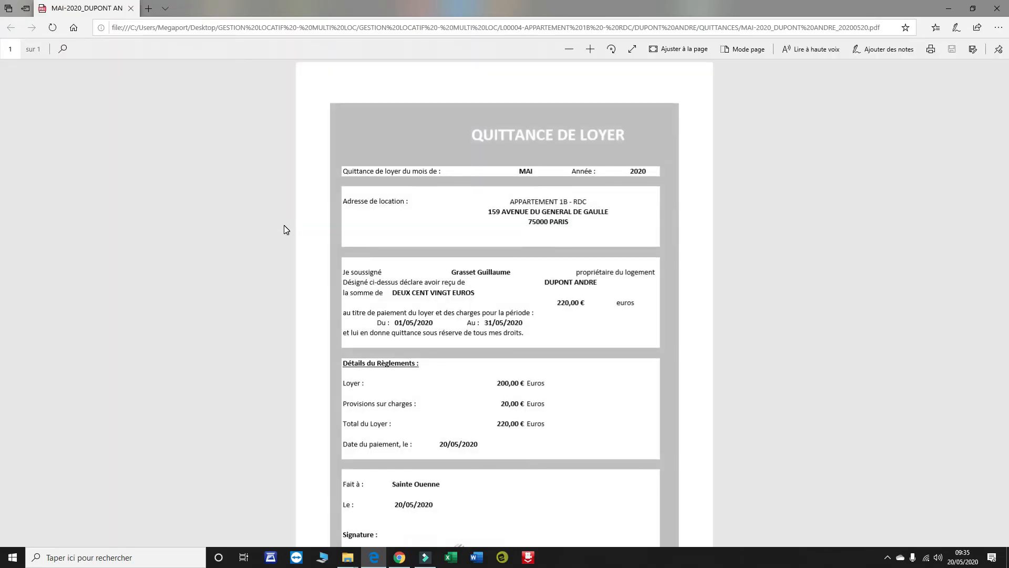
# - Close the receipt PDF, the folder window and the tenant form to return home
pyautogui.click(1004, 8)
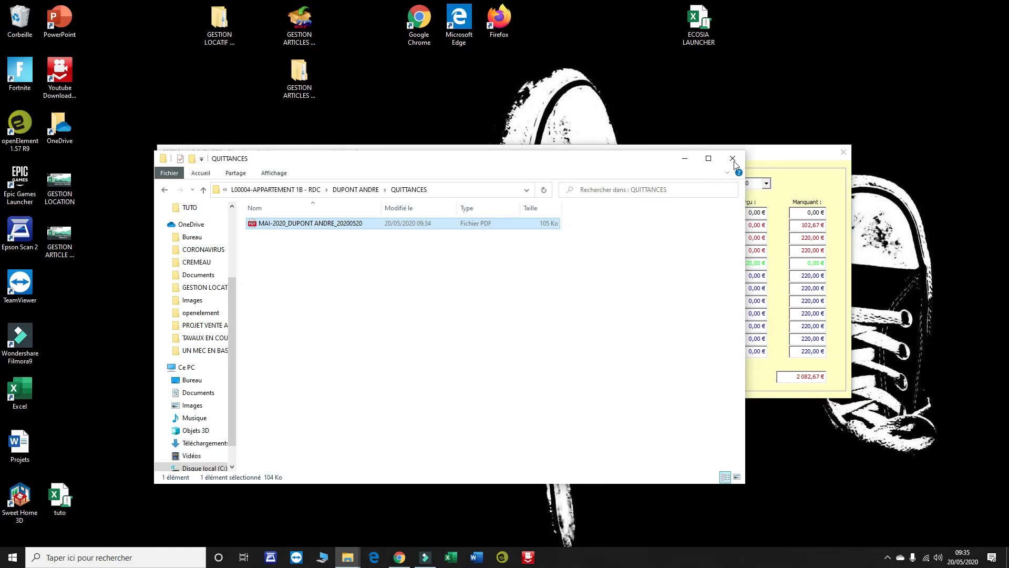
pyautogui.click(733, 158)
pyautogui.click(203, 388)
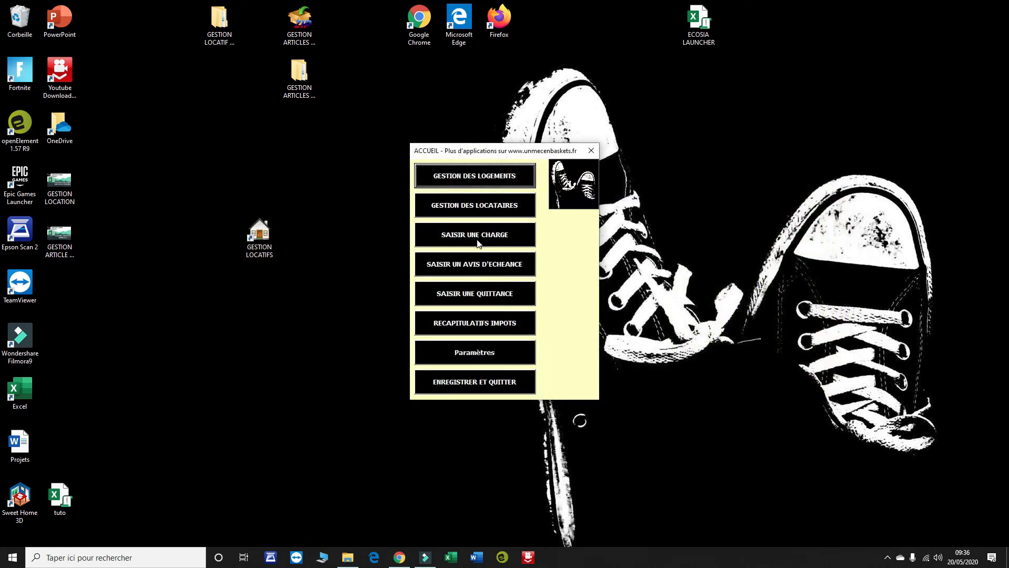
# - Start a charge for APPARTEMENT 1B - RDC, typed PROPRIETAIRE and DEDUCTIBLE
pyautogui.click(499, 246)
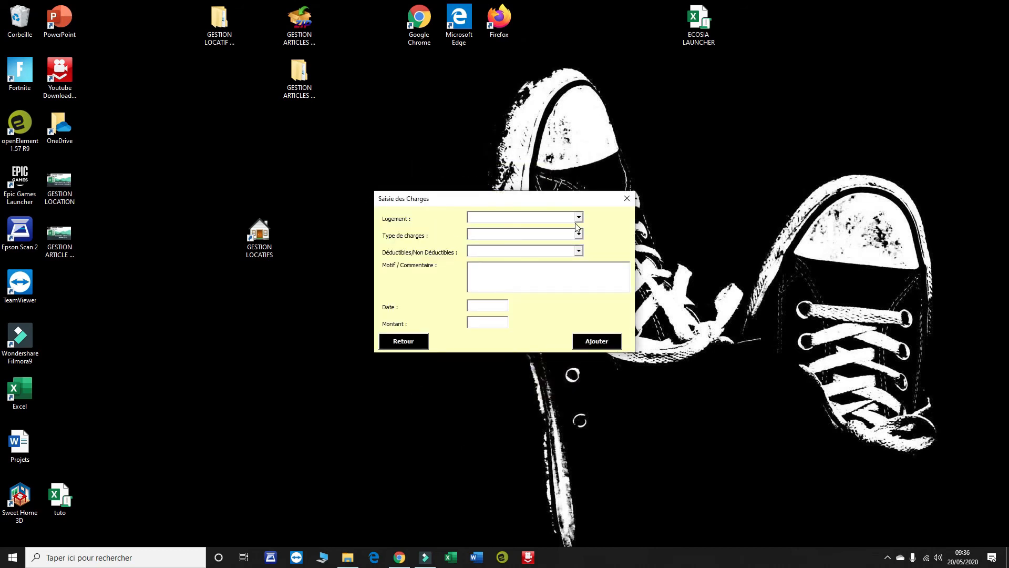
pyautogui.click(579, 217)
pyautogui.click(518, 241)
pyautogui.click(579, 233)
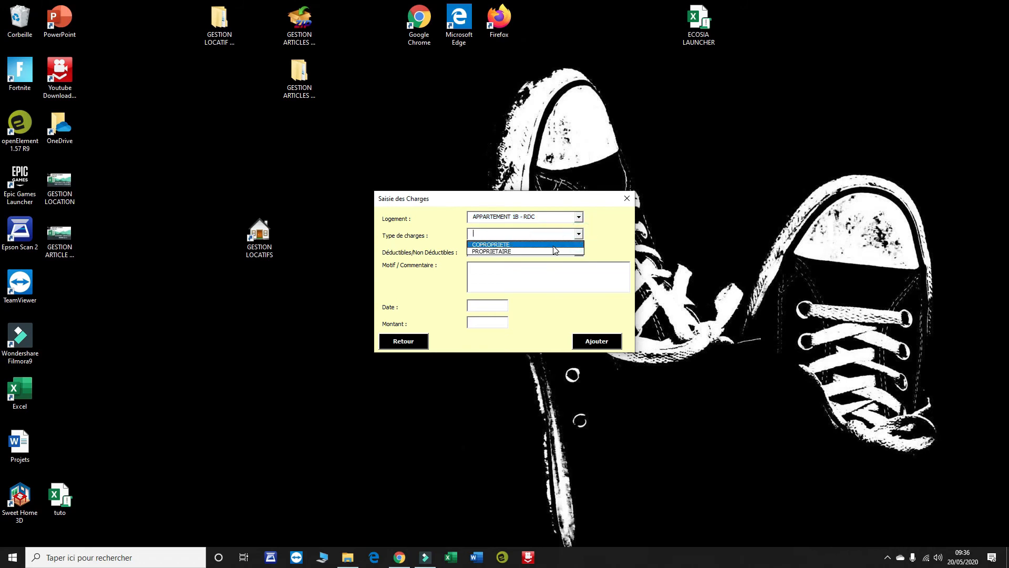
pyautogui.click(553, 245)
pyautogui.click(579, 233)
pyautogui.click(541, 252)
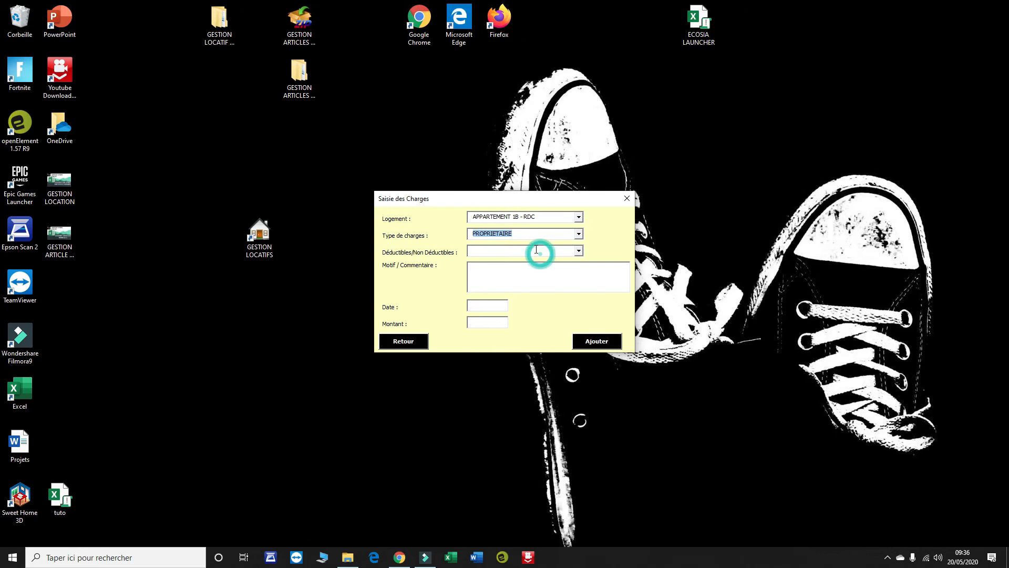
pyautogui.click(578, 251)
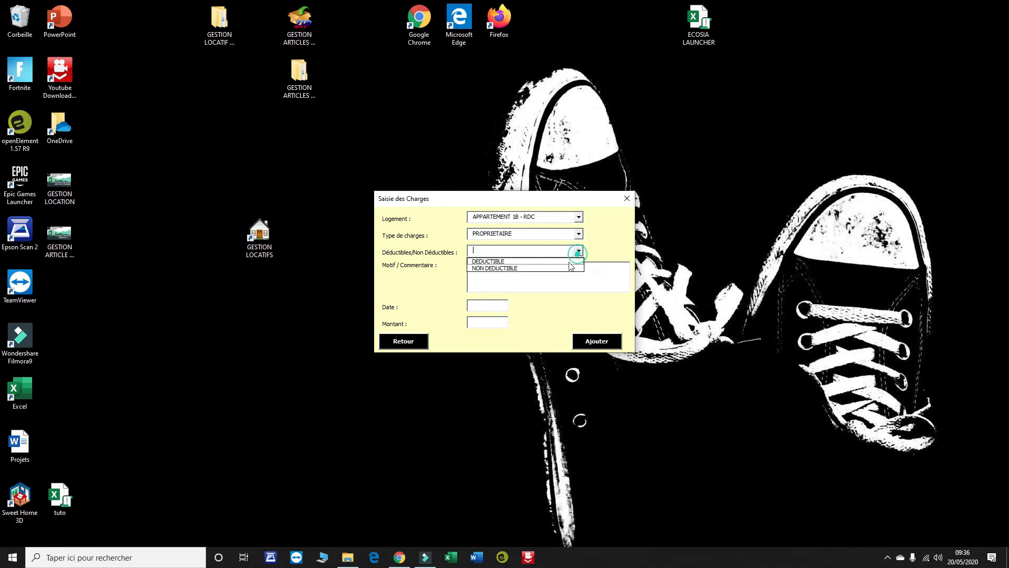
pyautogui.click(539, 263)
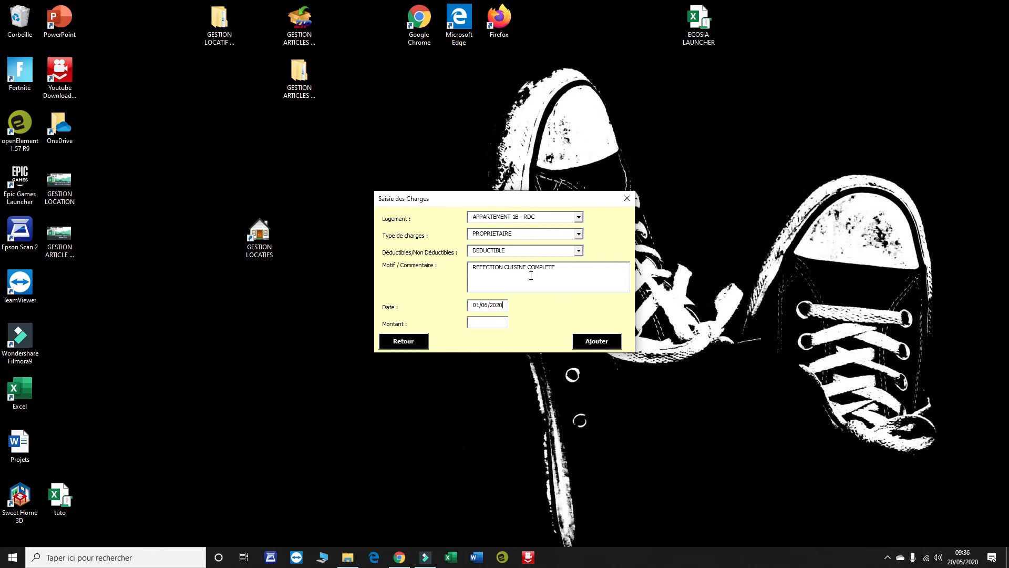
# - Finish the 1545,95 € amount, then add the charge and confirm
pyautogui.write(',95')
pyautogui.press('Tab')
pyautogui.click(605, 342)
pyautogui.click(536, 319)
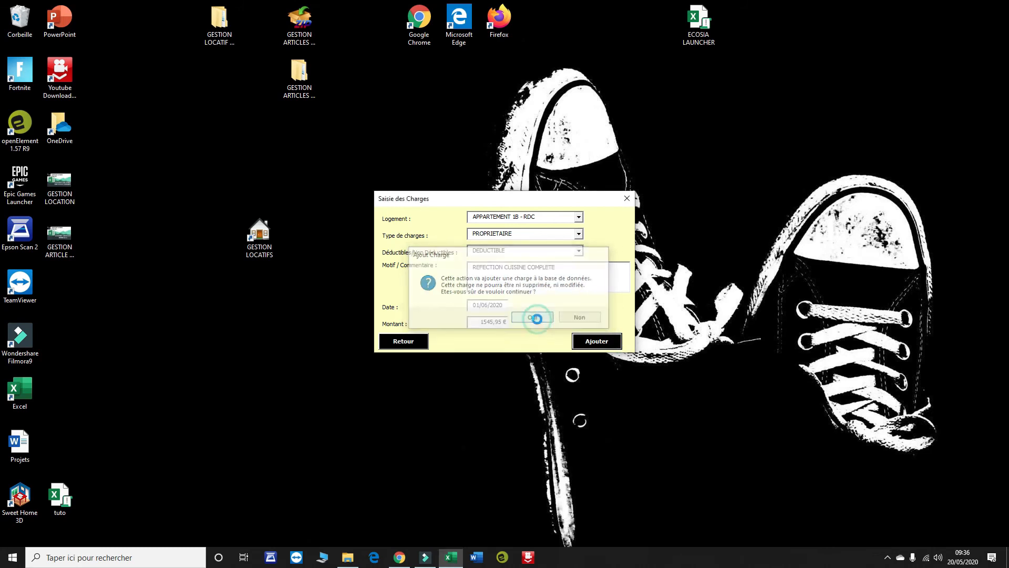
pyautogui.click(545, 309)
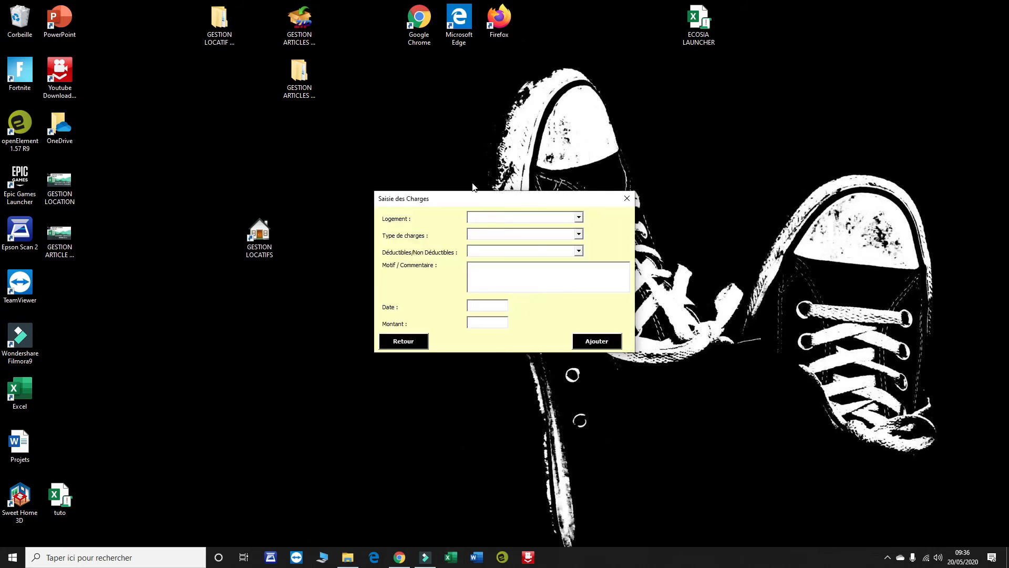
# - Generate the global revenue and charges statement for APPARTEMENT 1B - RDC and open its PDF
pyautogui.click(413, 342)
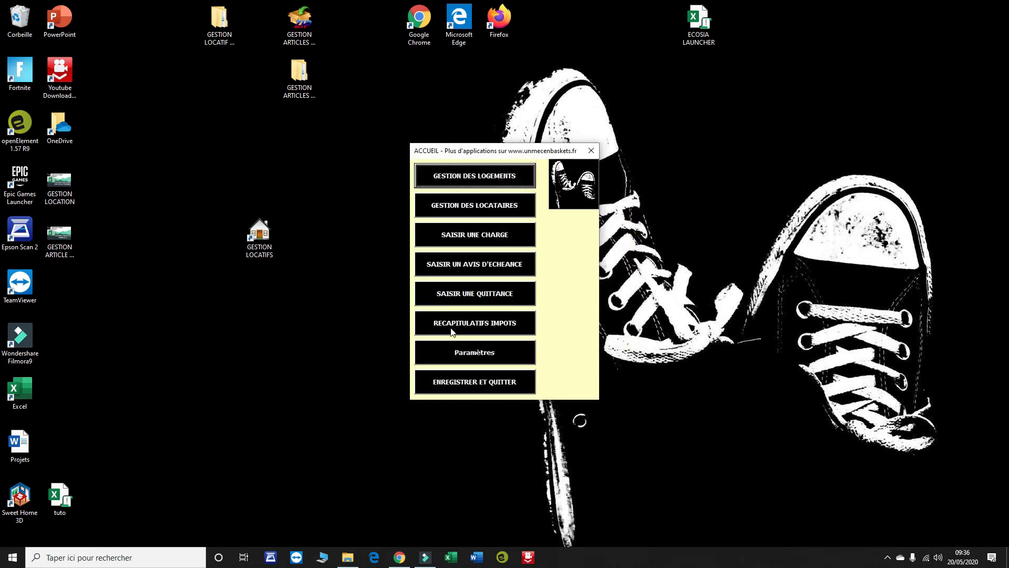
pyautogui.click(504, 334)
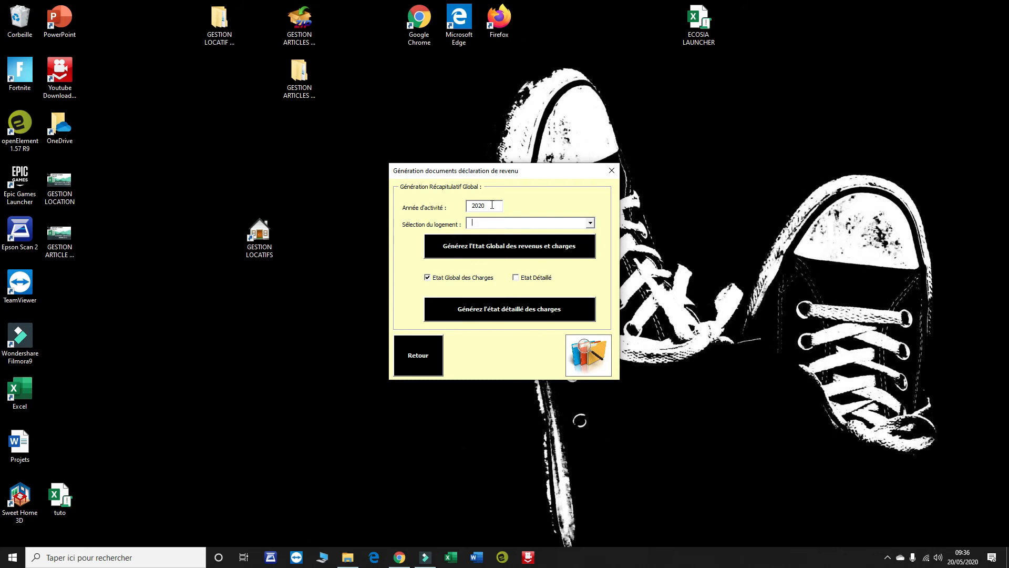
pyautogui.click(491, 205)
pyautogui.click(590, 223)
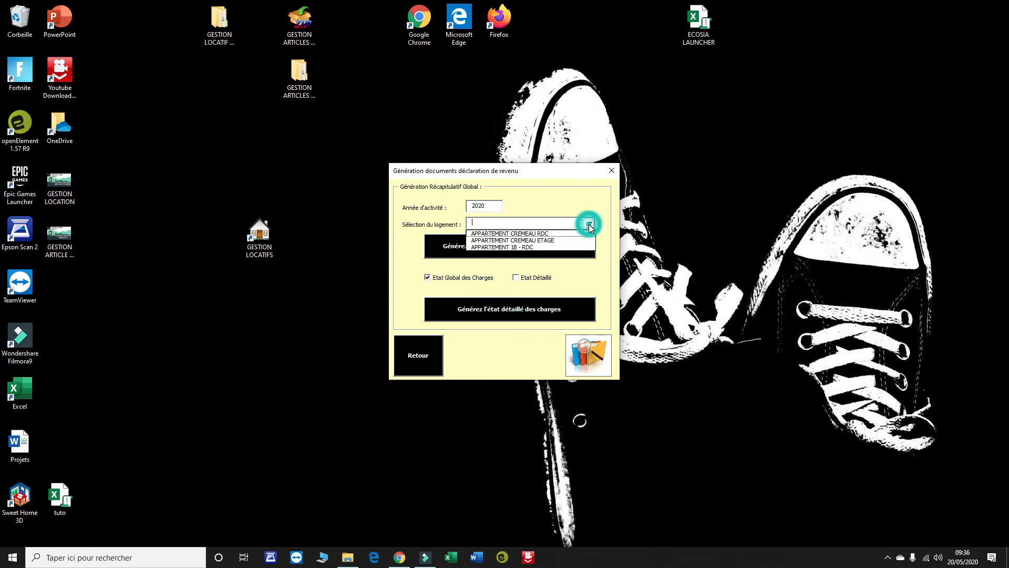
pyautogui.click(529, 247)
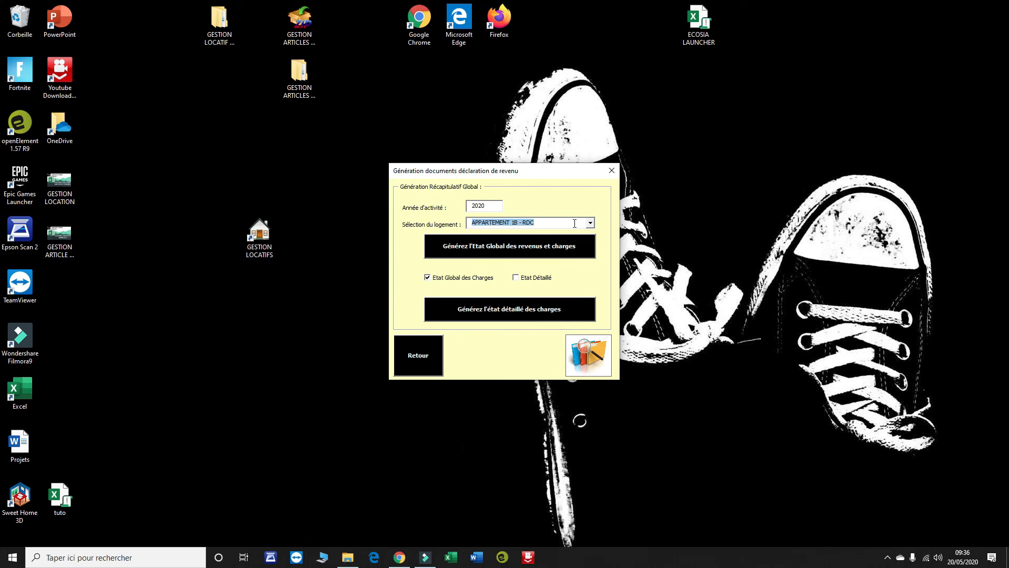
pyautogui.click(522, 255)
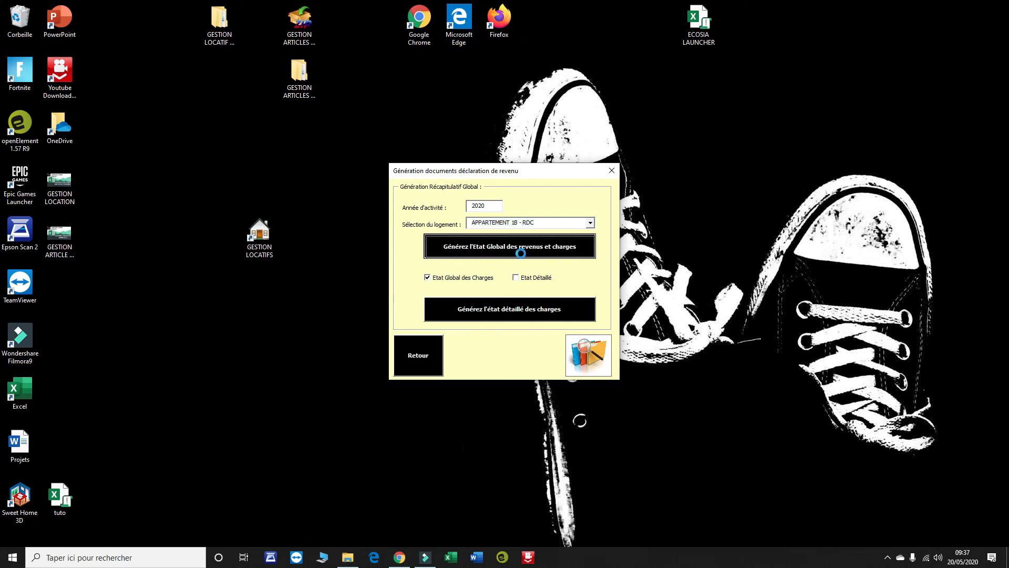
pyautogui.click(529, 353)
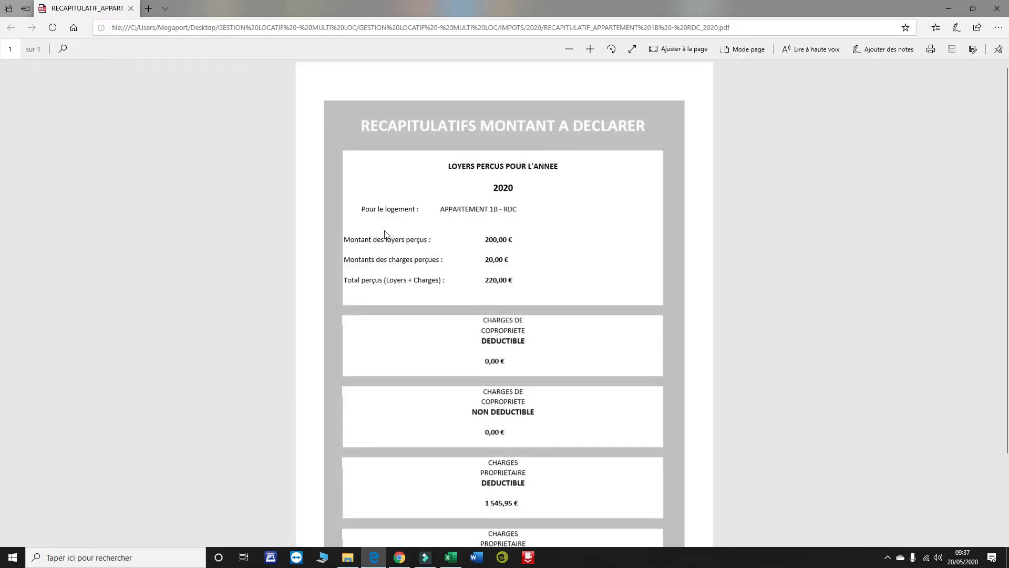
# - Review the 1B recap PDF (220,00 € rent, 1 545,95 € deductible charges), then close it
pyautogui.scroll(-2, 528, 194)
pyautogui.scroll(2, 528, 194)
pyautogui.scroll(-2, 479, 300)
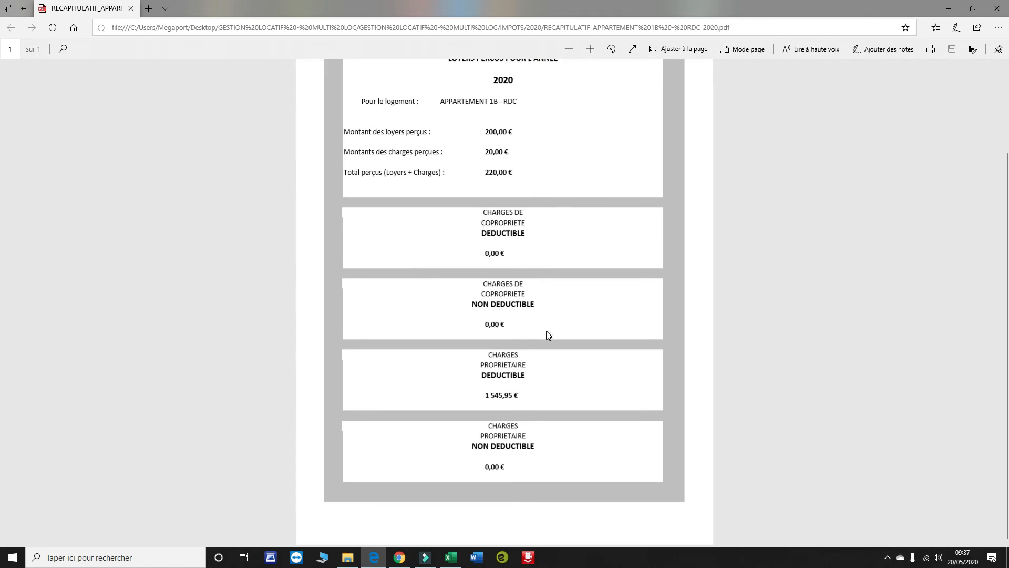
pyautogui.click(477, 398)
pyautogui.click(997, 9)
pyautogui.click(541, 311)
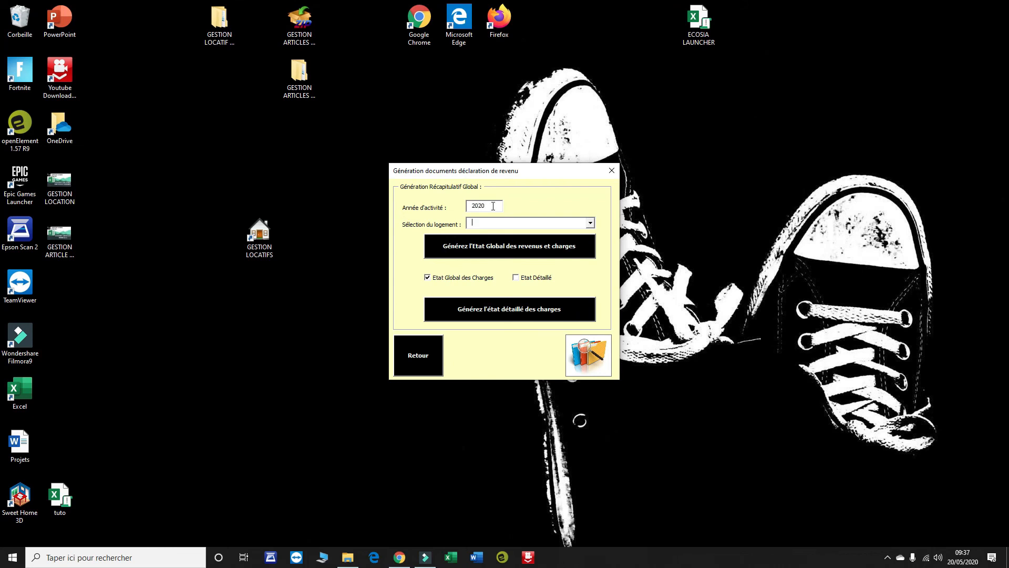
# - Generate the detailed charges statements for APPARTEMENT 1B - RDC and open the first PDF
pyautogui.click(589, 223)
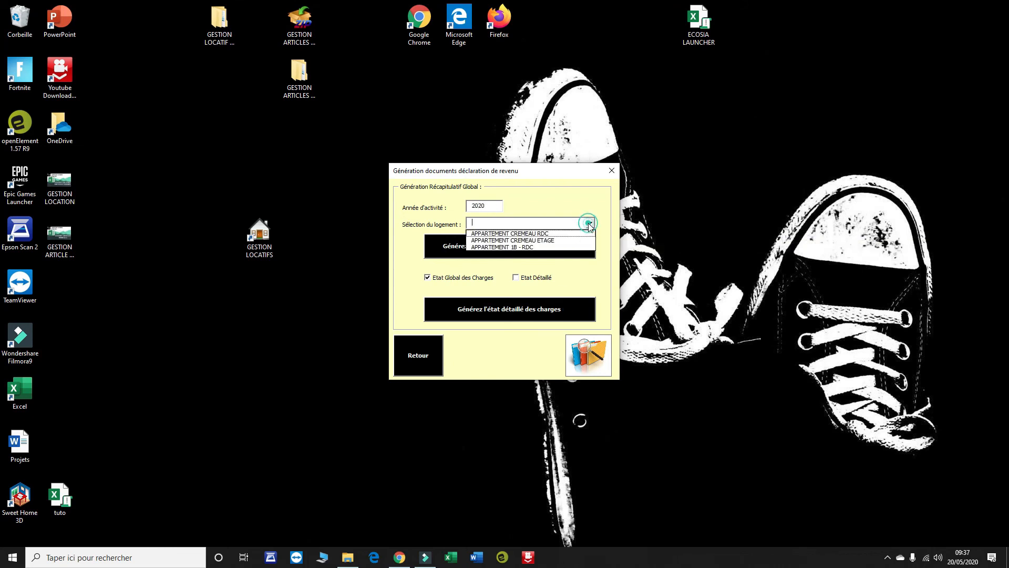
pyautogui.click(546, 246)
pyautogui.click(516, 277)
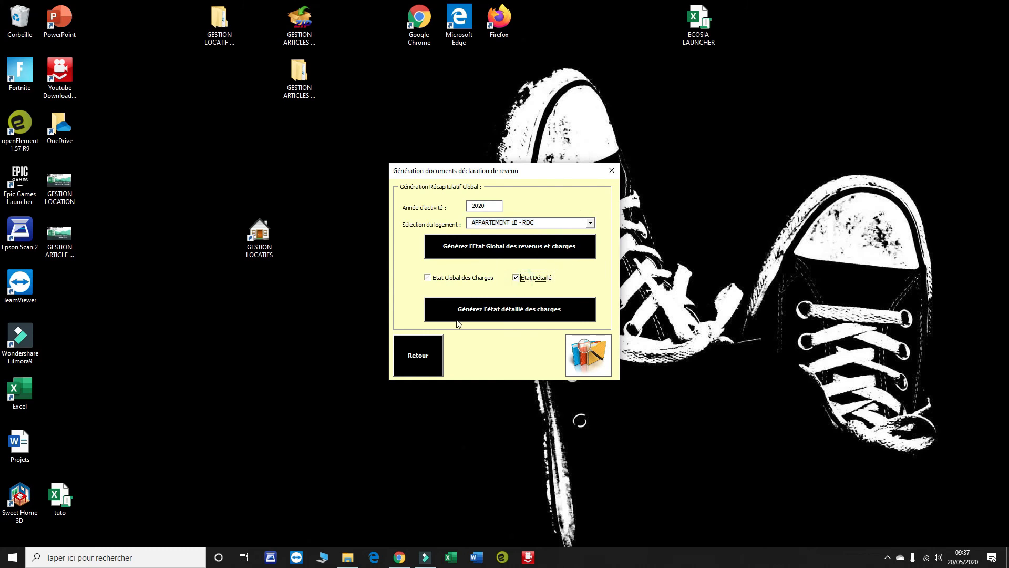
pyautogui.click(534, 312)
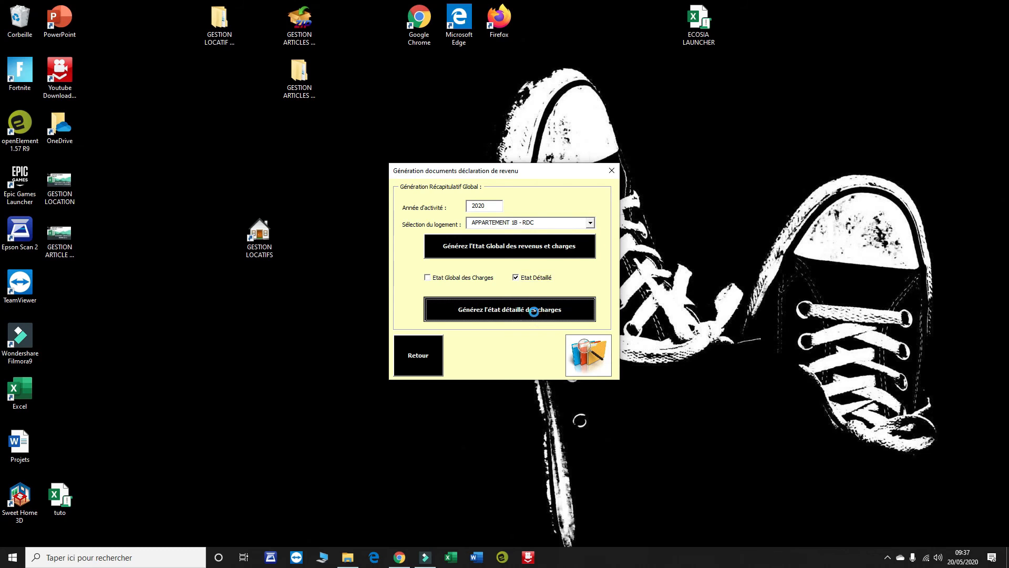
pyautogui.click(537, 347)
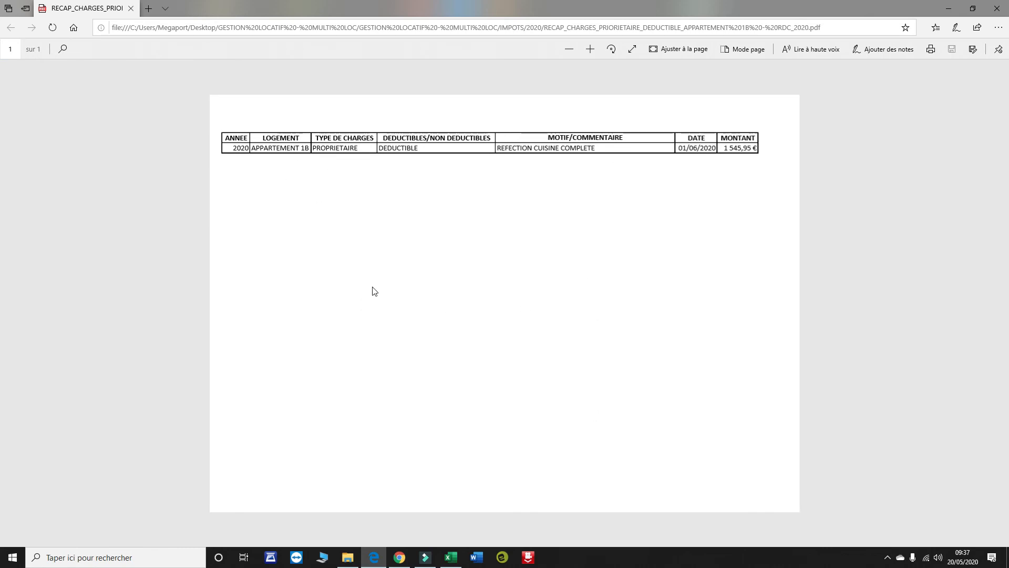
# - Close the four RECAP_CHARGES PDFs in turn, then switch back to Etat Global des Charges
pyautogui.click(1004, 8)
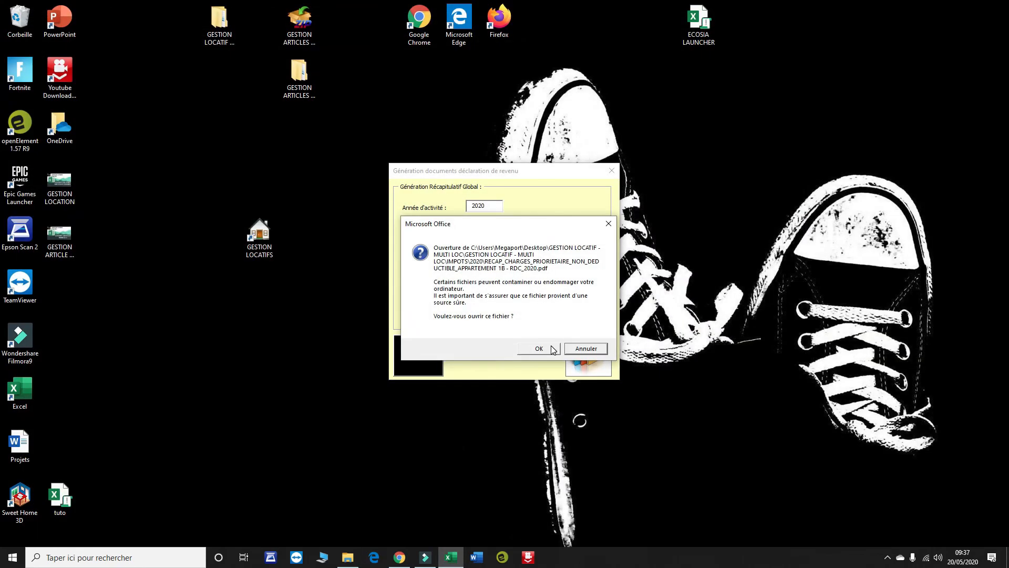
pyautogui.click(544, 347)
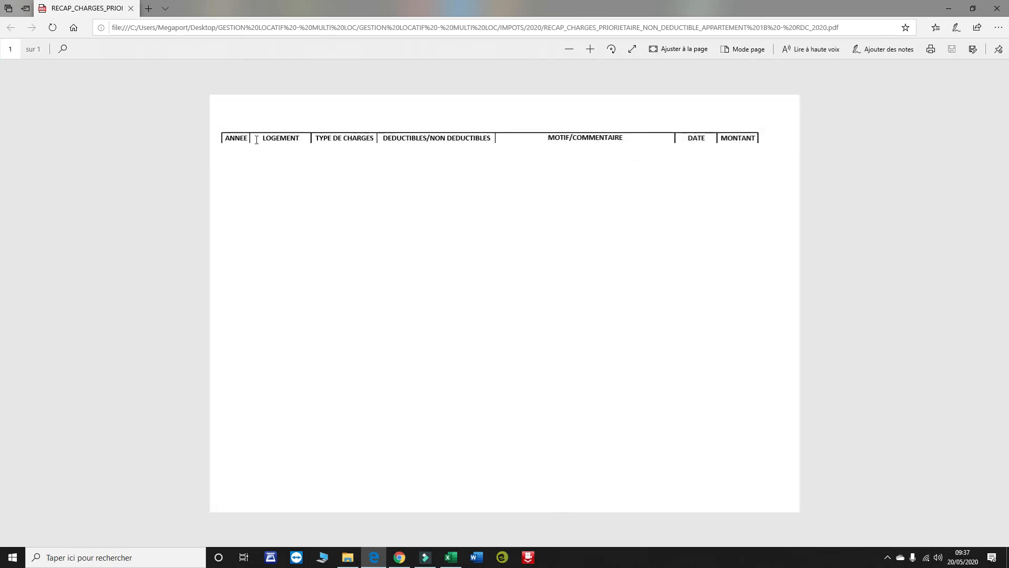
pyautogui.click(998, 8)
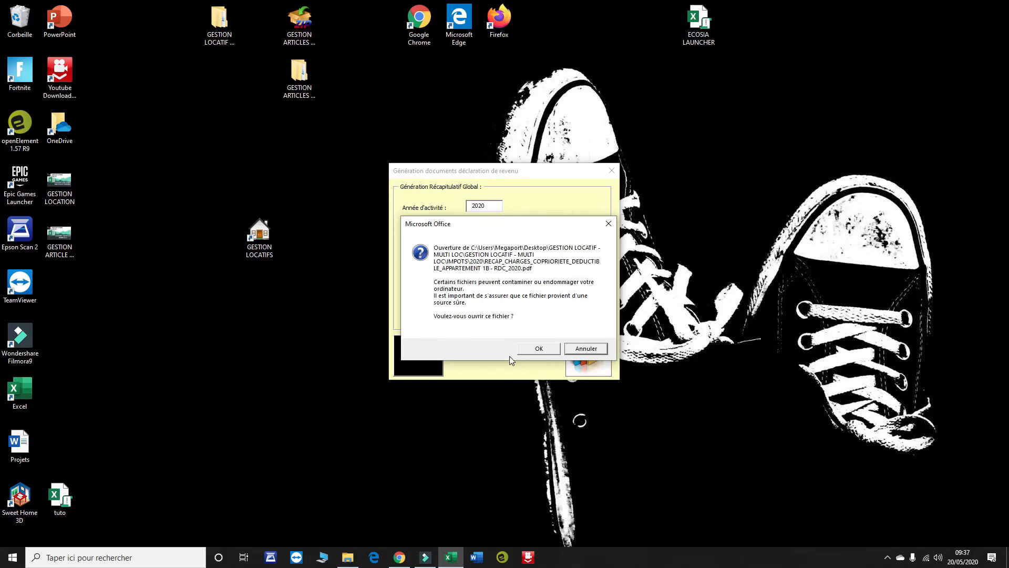
pyautogui.click(538, 348)
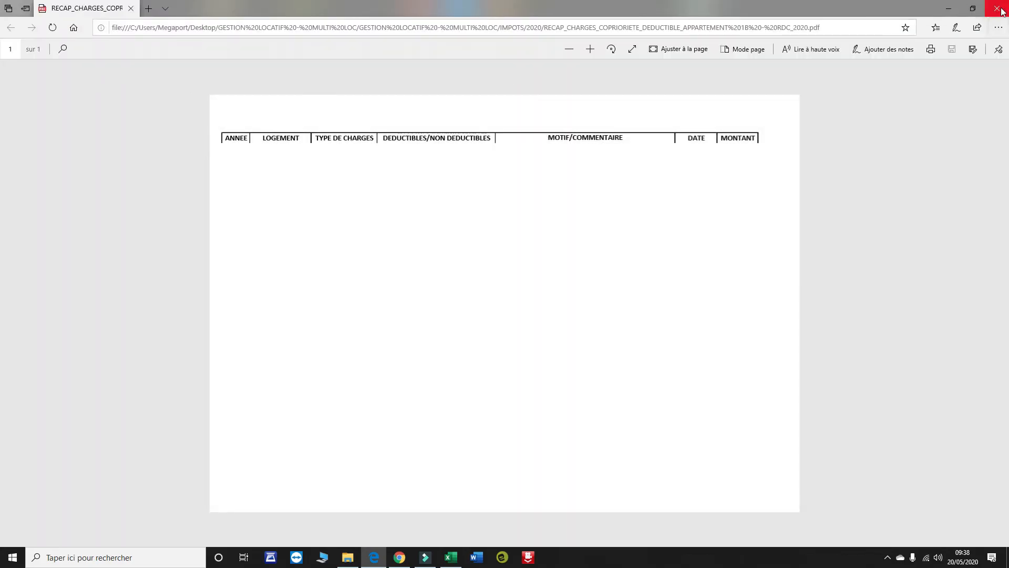
pyautogui.click(1002, 12)
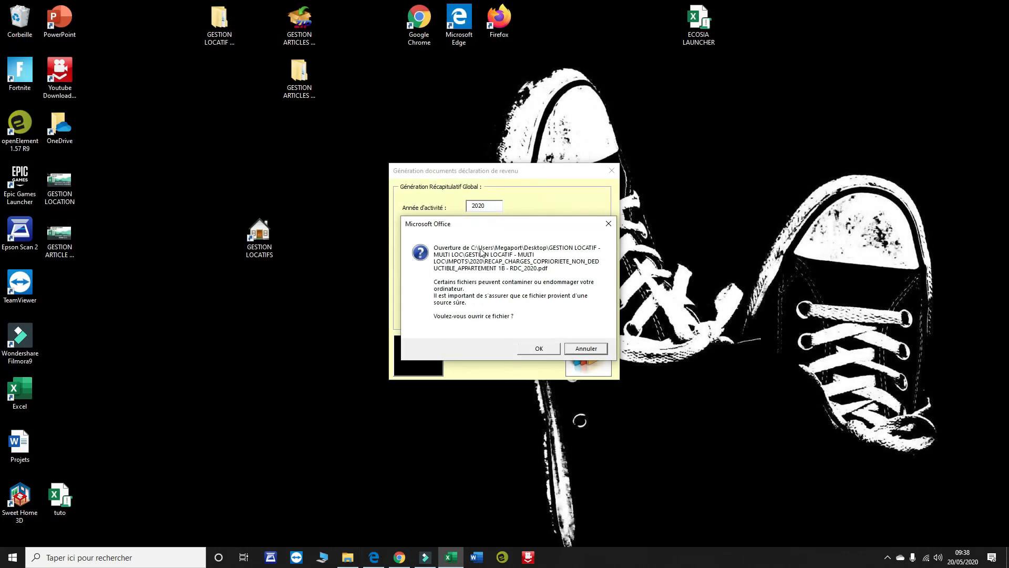
pyautogui.click(539, 351)
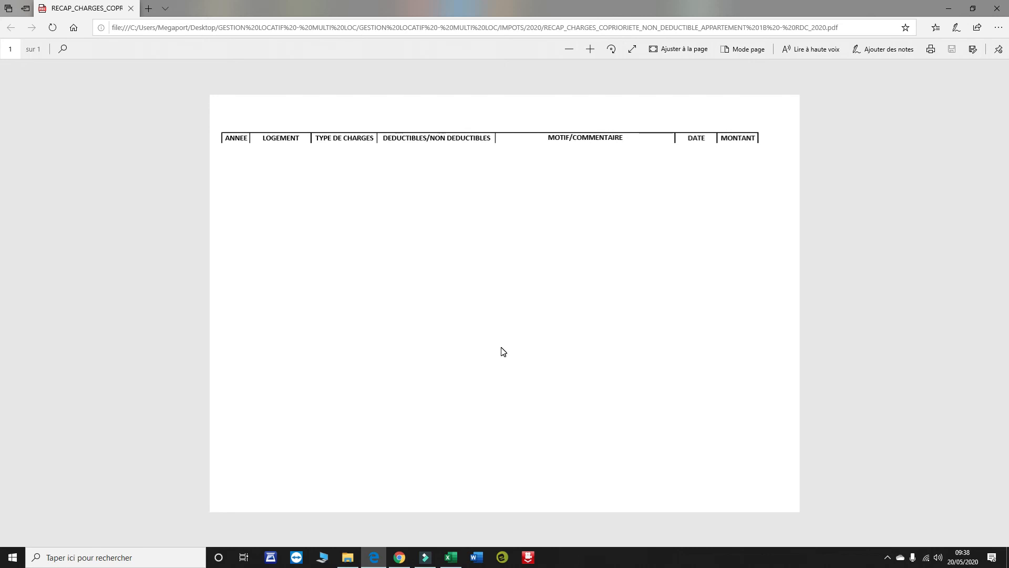
pyautogui.click(997, 8)
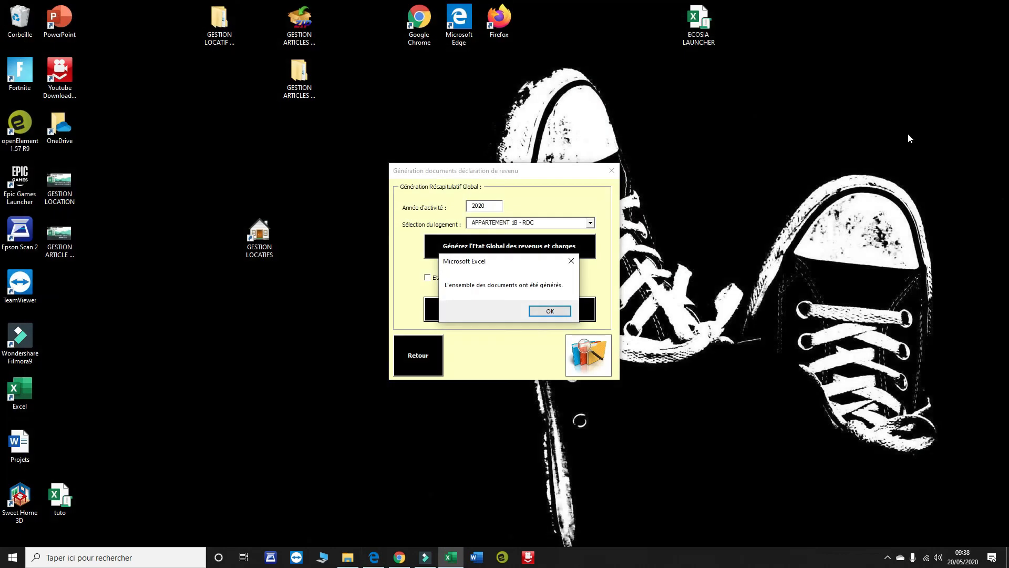
pyautogui.click(547, 311)
pyautogui.click(451, 277)
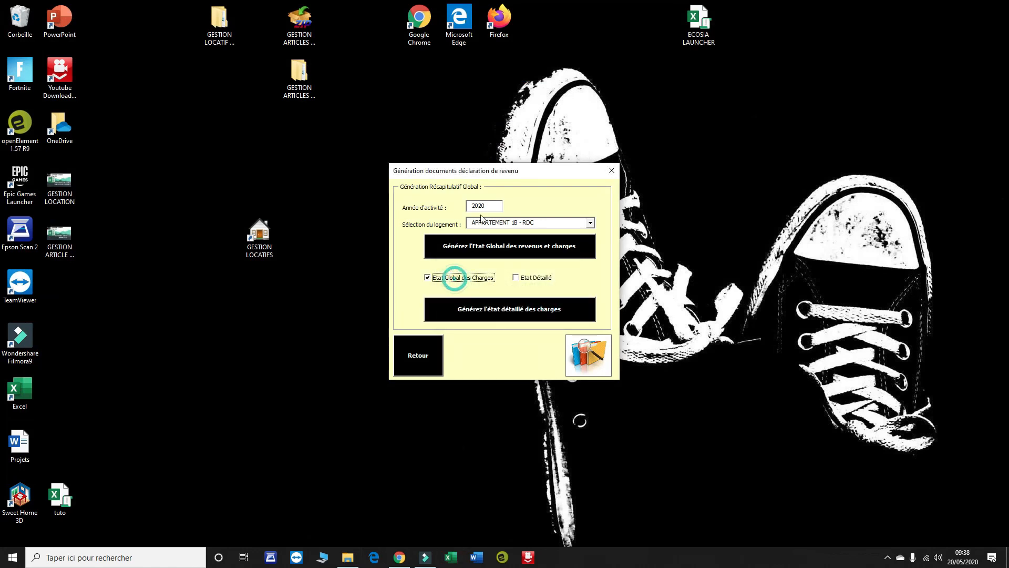
# - Clear the housing selection, generate RECAPITULATIF_GLOBAL_2020.pdf and open it
pyautogui.click(590, 223)
pyautogui.click(578, 217)
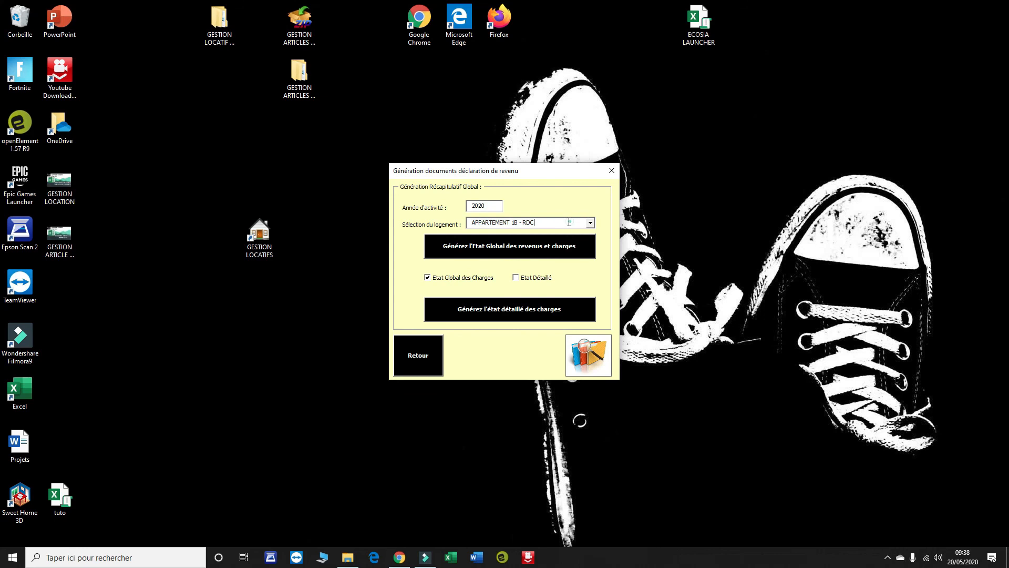
pyautogui.press('BackSpace')
pyautogui.click(568, 190)
pyautogui.click(538, 246)
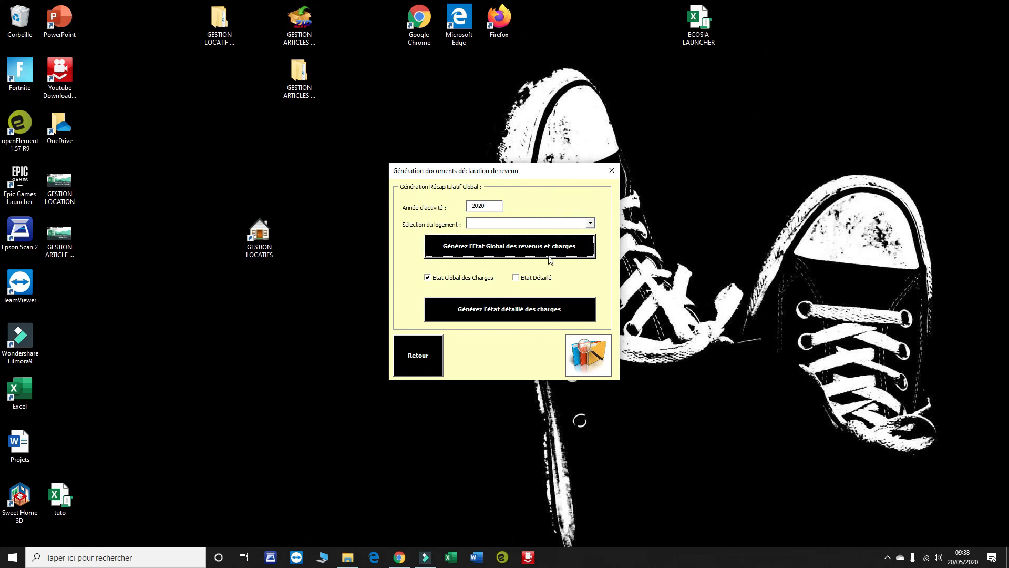
pyautogui.click(536, 246)
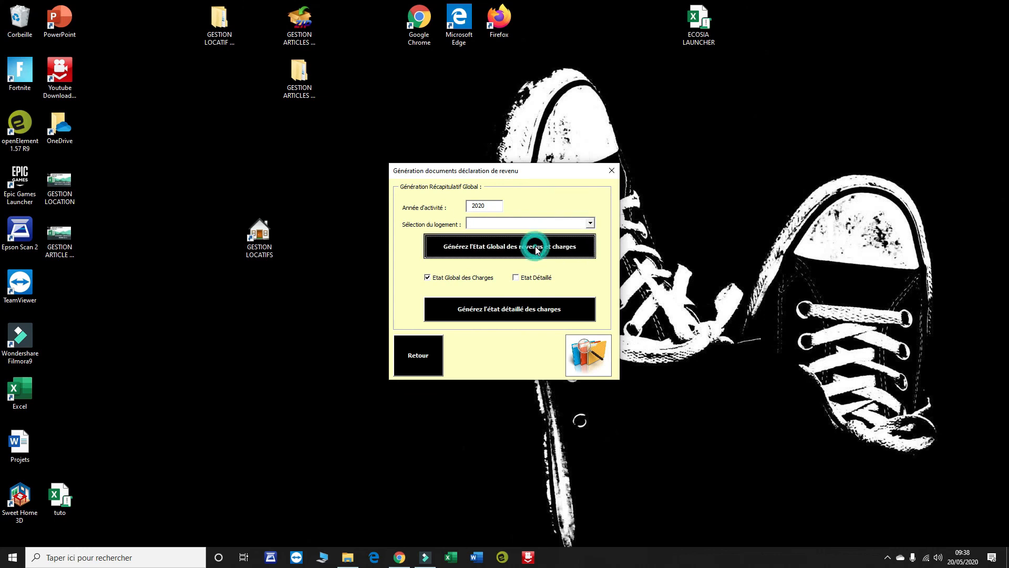
pyautogui.click(536, 345)
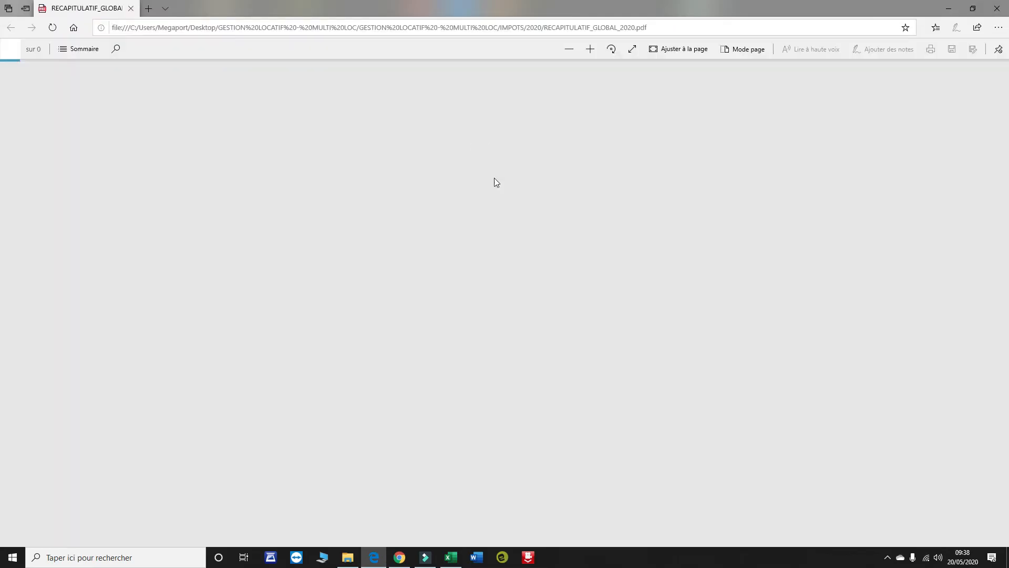
# - Review the global recap (3 800,00 € rents, 200,00 € charges, 4 000,00 € total) and close it
pyautogui.scroll(-2, 638, 200)
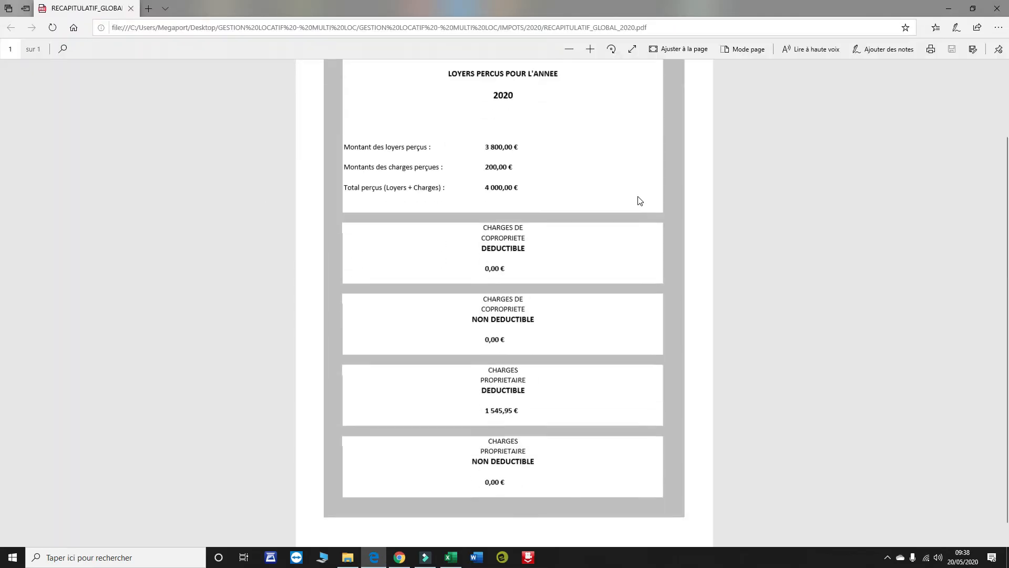
pyautogui.scroll(3, 310, 216)
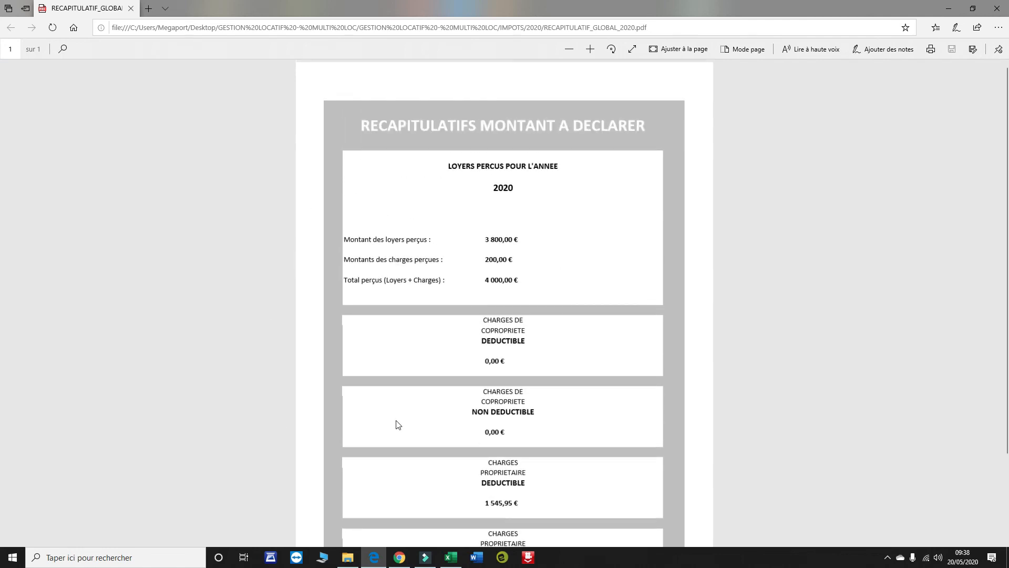
pyautogui.click(997, 9)
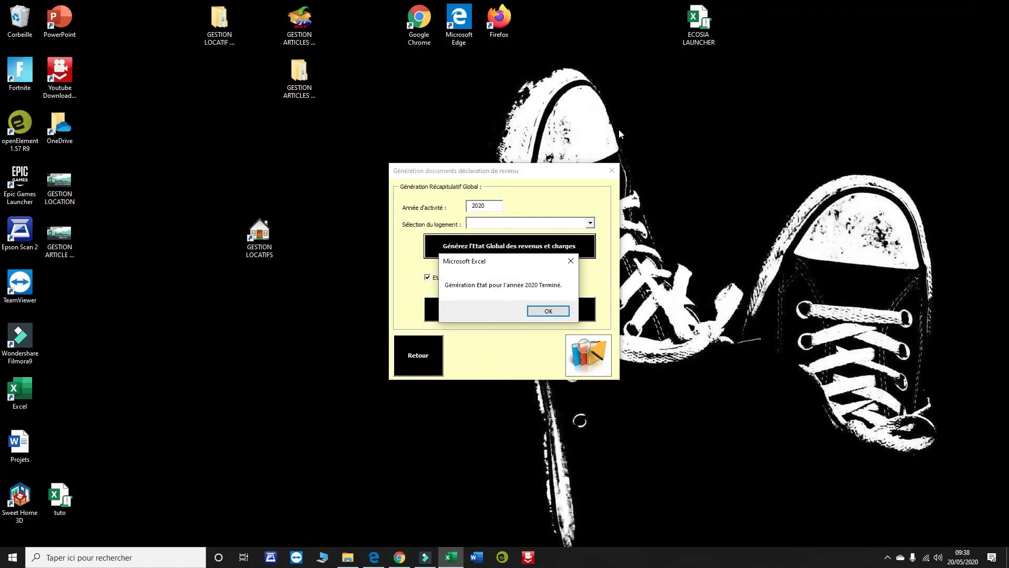
pyautogui.click(562, 314)
# - Verify the six recap PDFs in IMPOTS\2020, then close the folder and return to ACCUEIL
pyautogui.click(587, 346)
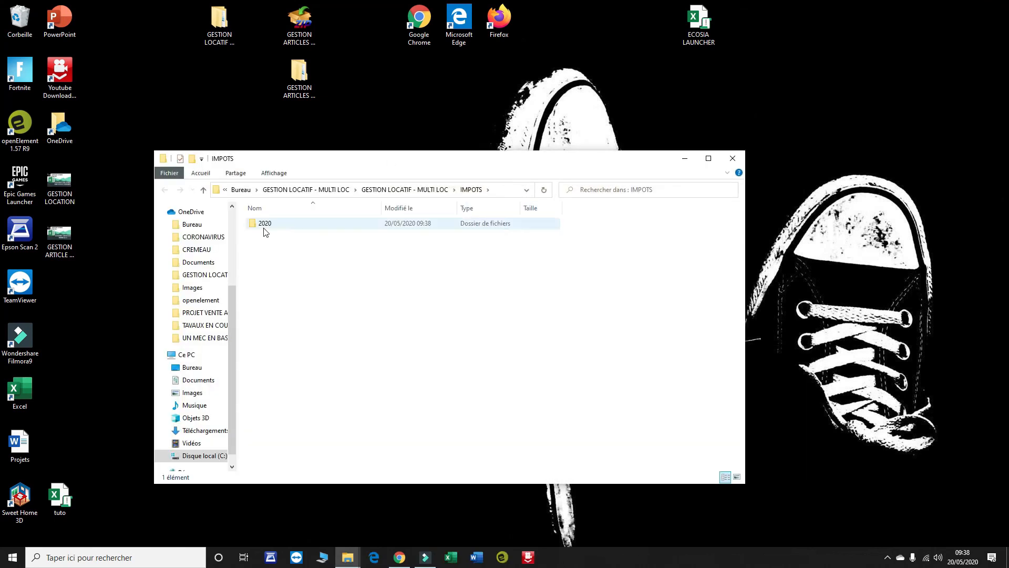
pyautogui.doubleClick(264, 228)
pyautogui.doubleClick(379, 213)
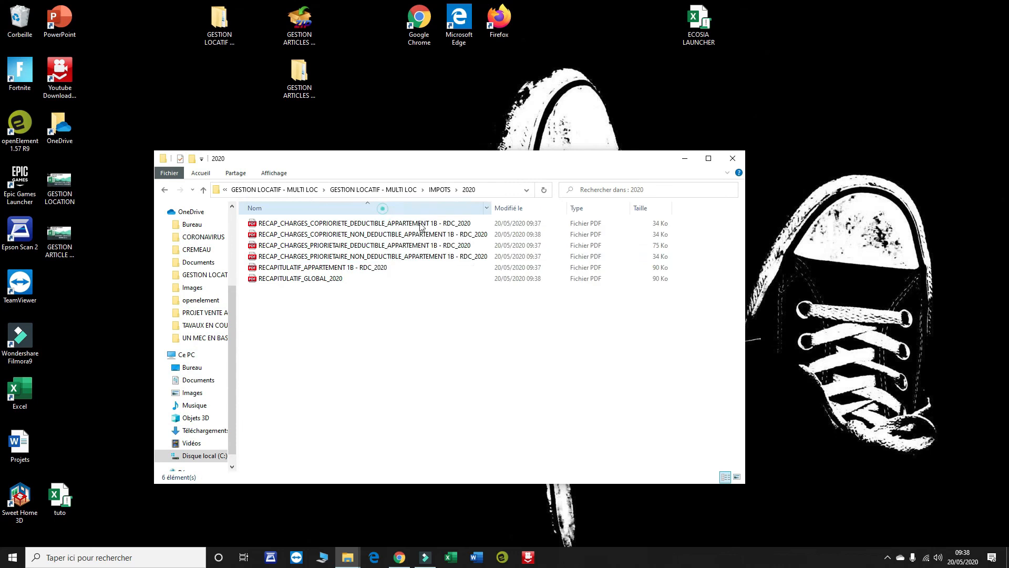
pyautogui.click(730, 159)
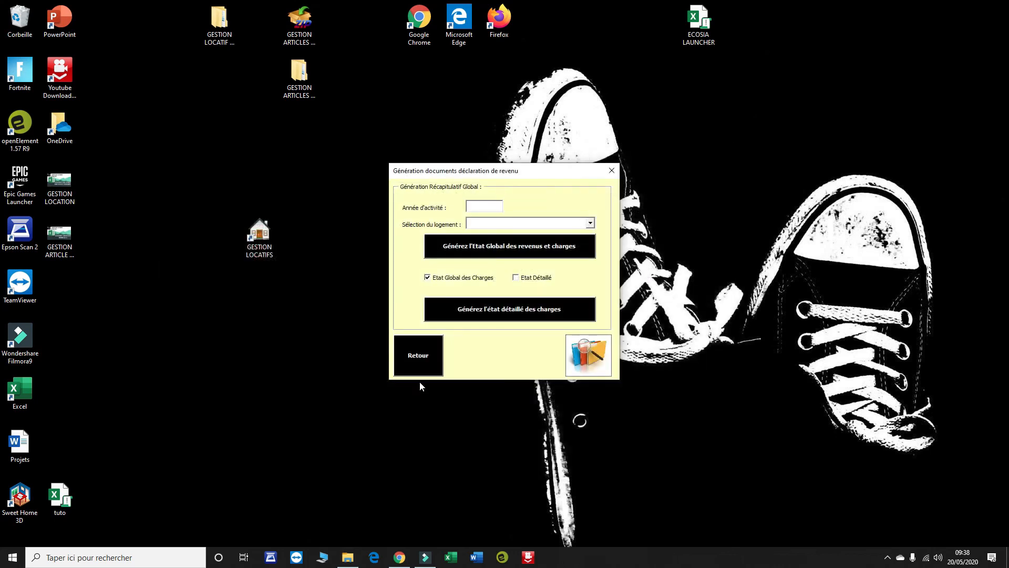
pyautogui.click(429, 354)
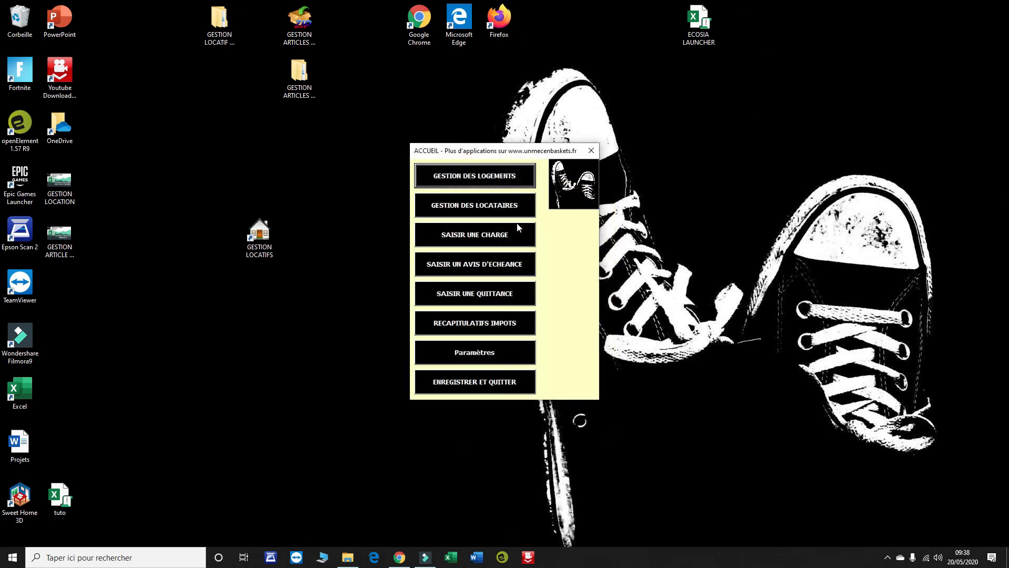